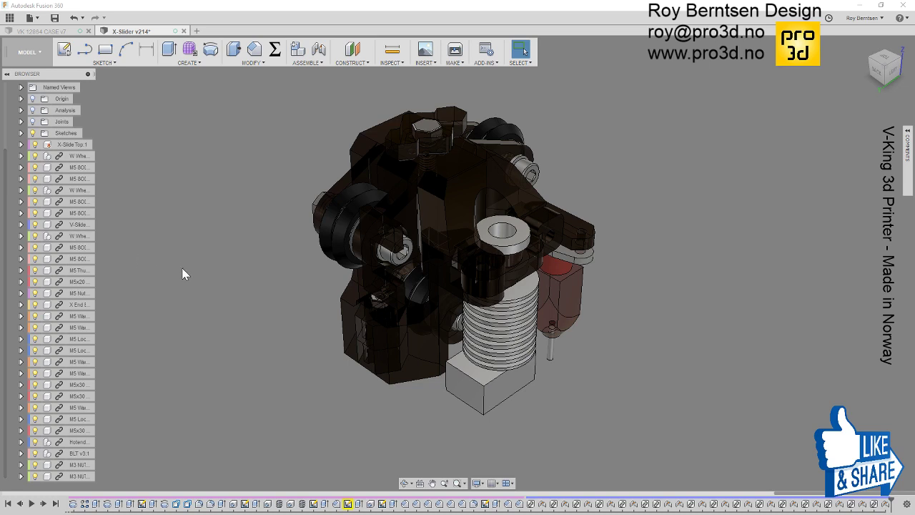
- Filter the McMaster-Carr catalog to metric M3 flat washers in 316 stainless steel
click(431, 65)
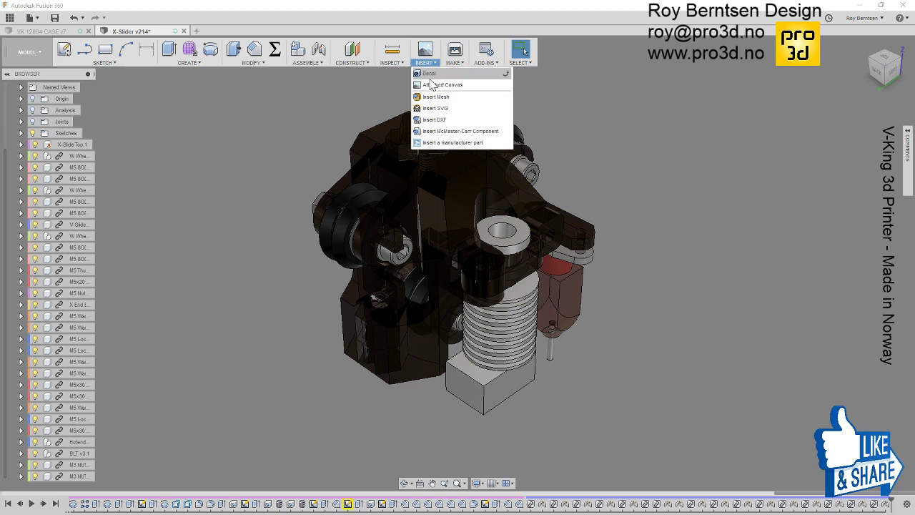
click(441, 132)
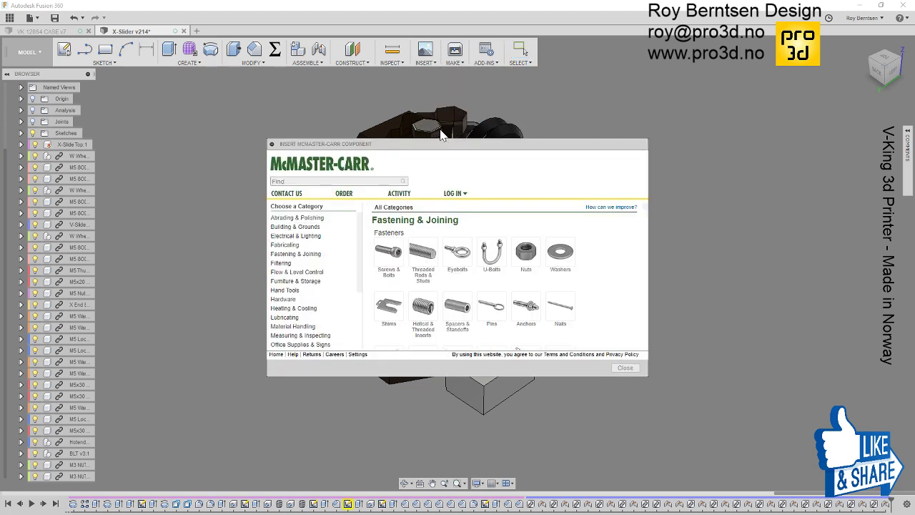
click(561, 252)
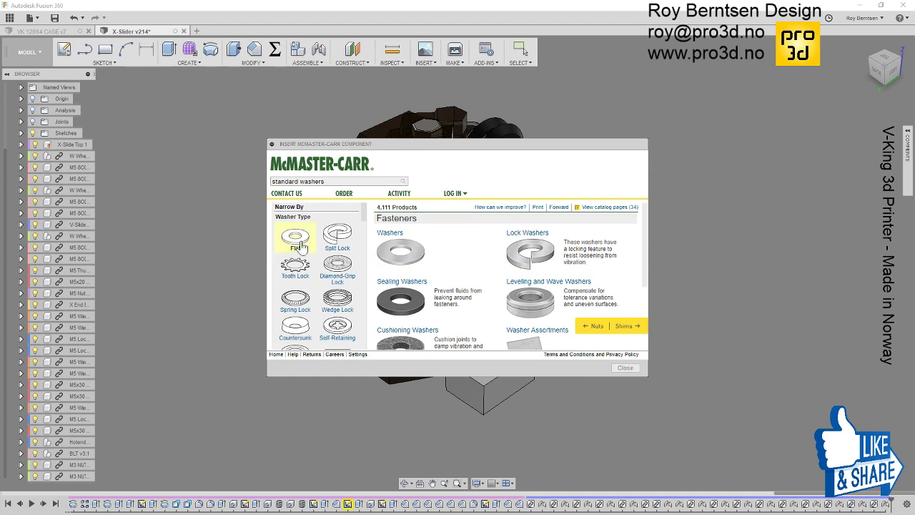
click(296, 243)
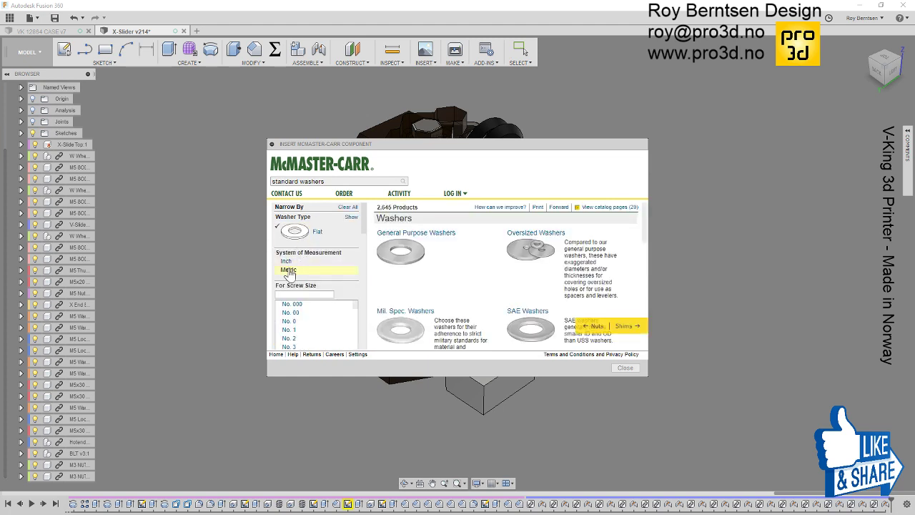
click(286, 271)
scroll(300, 328, down, 2)
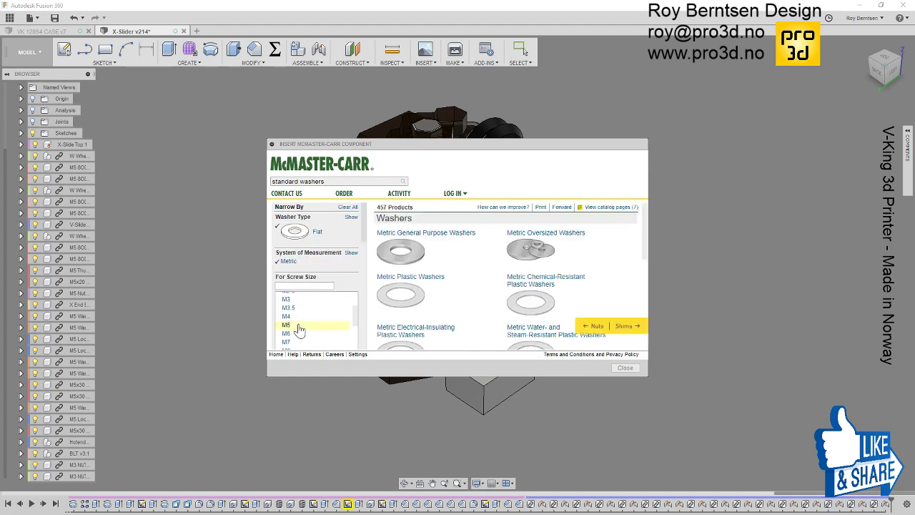
click(287, 300)
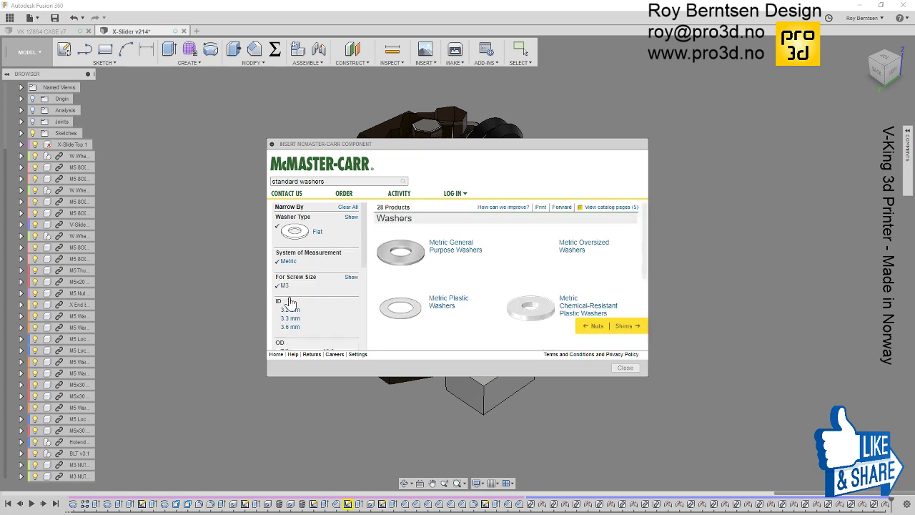
scroll(314, 311, down, 3)
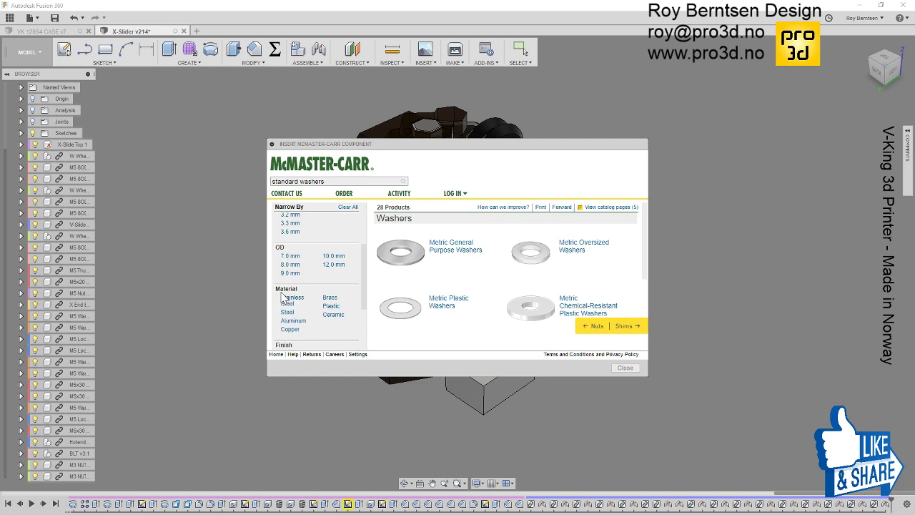
click(292, 303)
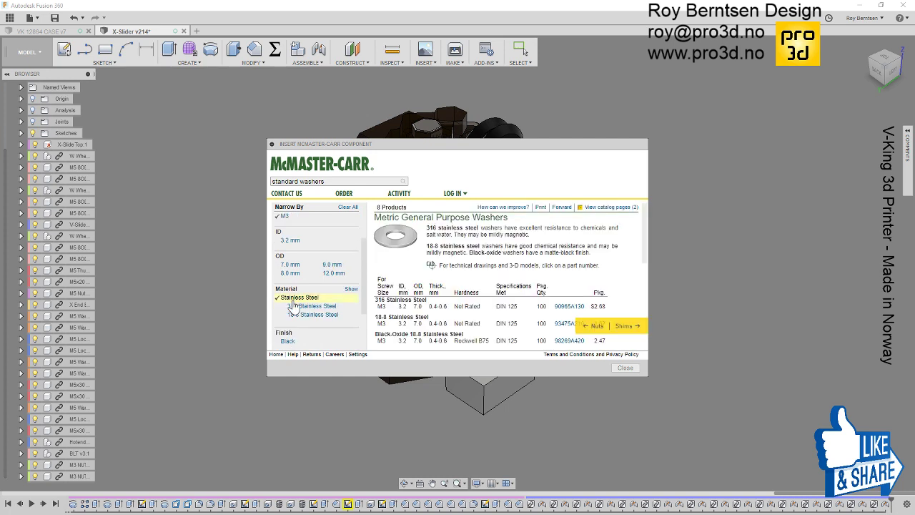
click(311, 307)
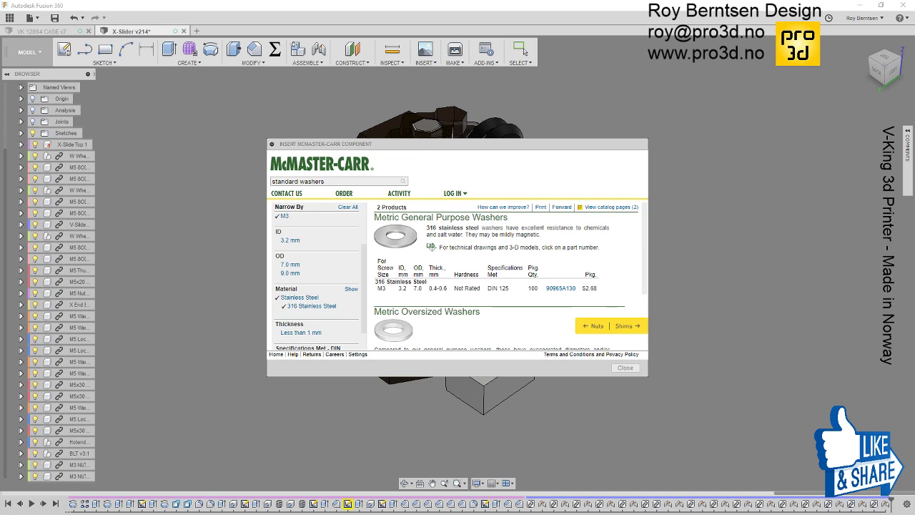
- Insert washer part 90965A130 into the design as a 3-D STEP model
click(560, 289)
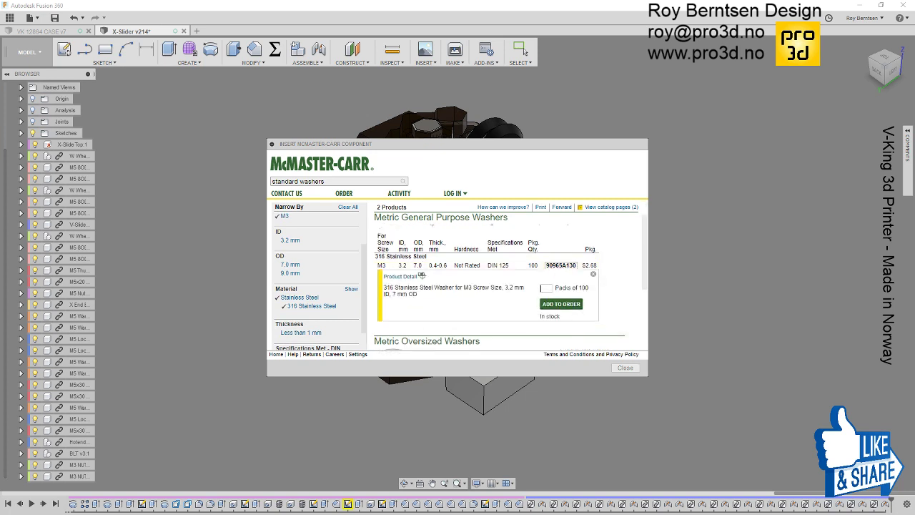
click(401, 279)
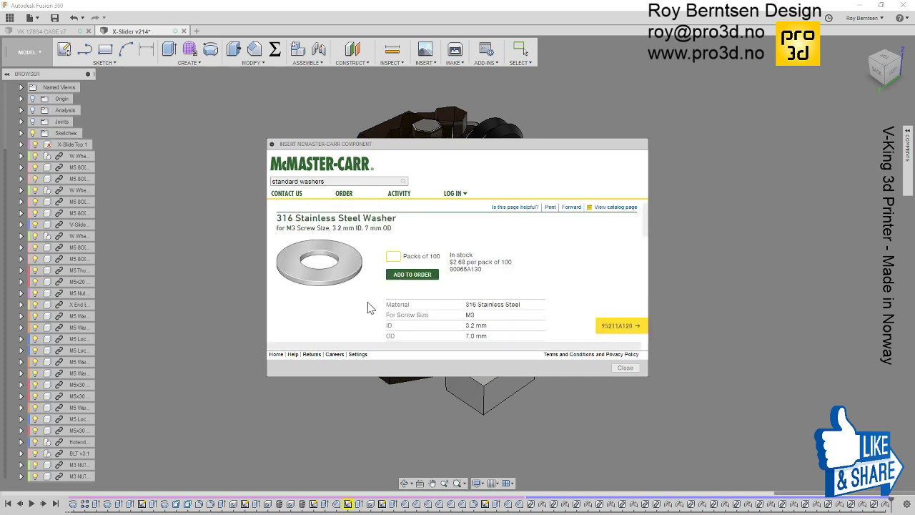
scroll(368, 307, down, 1)
click(395, 280)
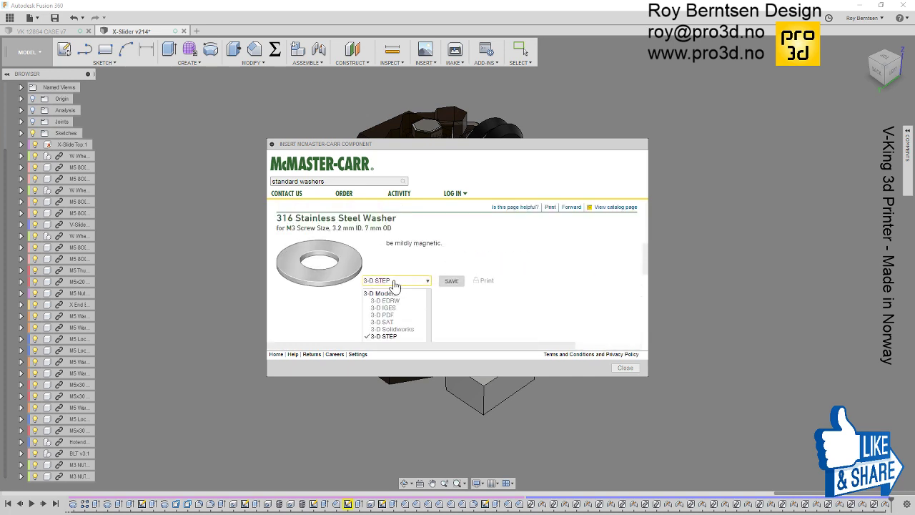
click(384, 336)
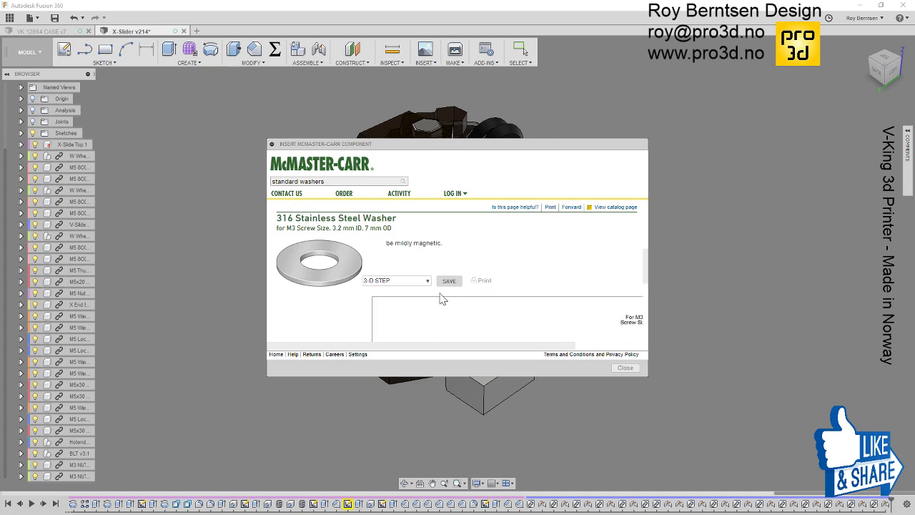
click(452, 280)
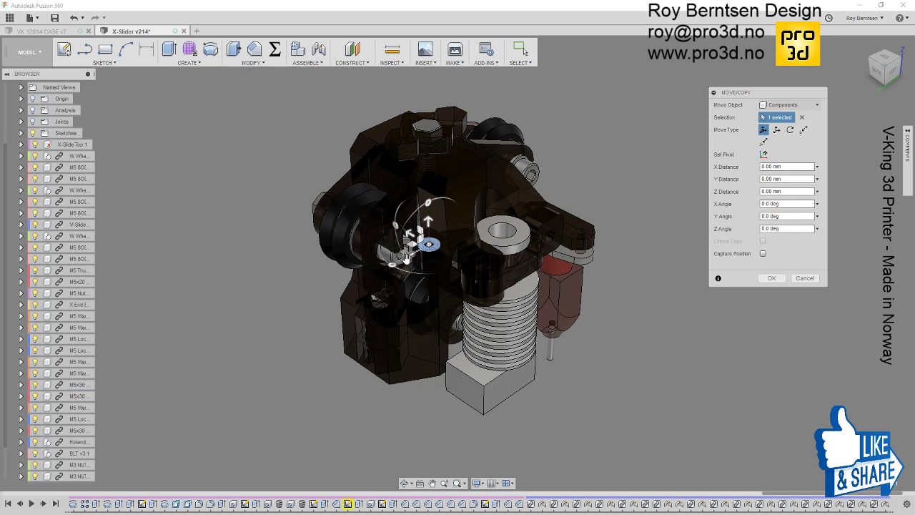
- Shift the inserted washer 65 mm along Y, clear of the carriage assembly
drag(415, 262, 236, 350)
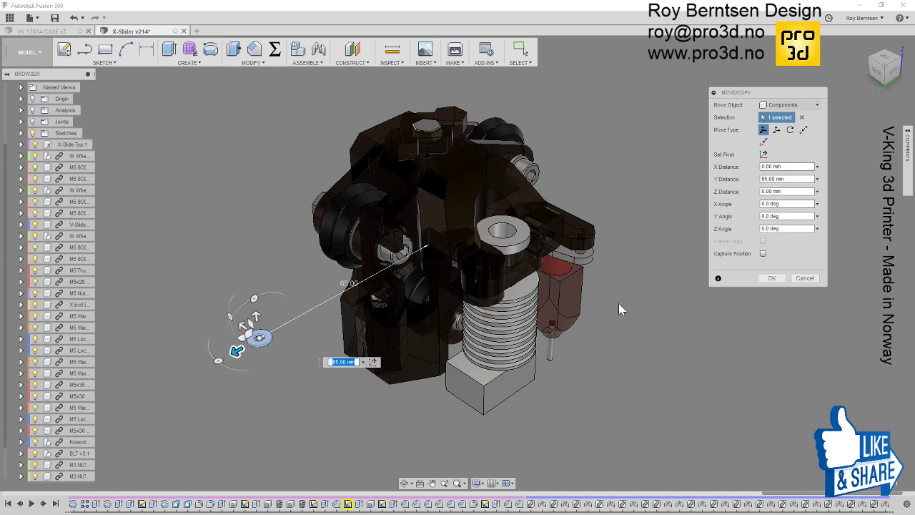
click(771, 278)
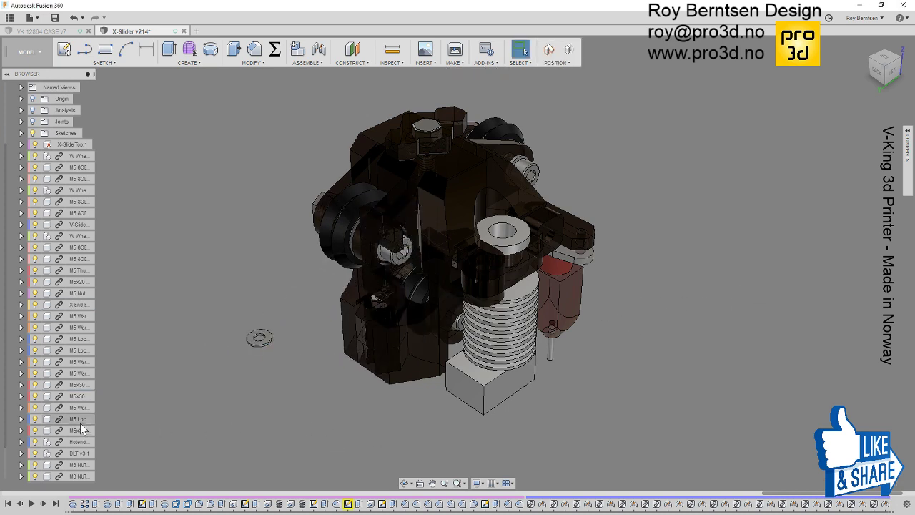
scroll(72, 429, down, 1)
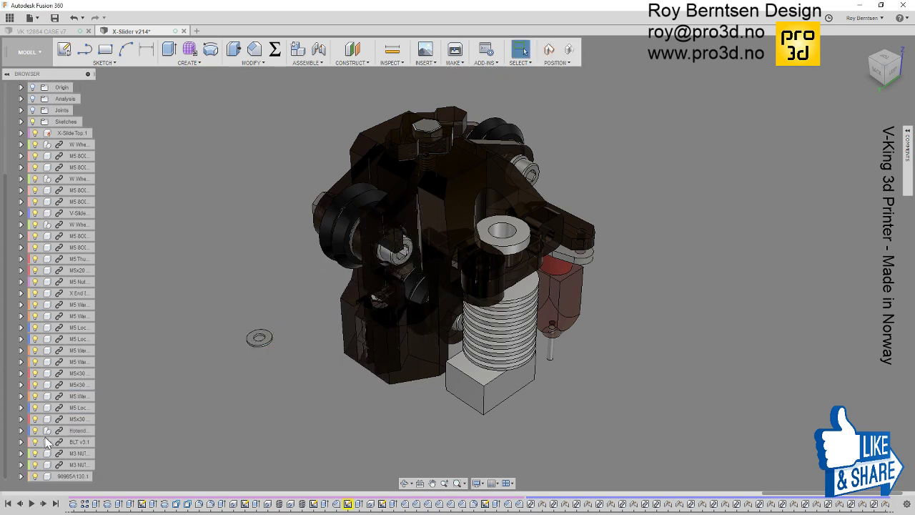
- Rename the washer component 90965A130 to M3 WASHER 316
click(68, 476)
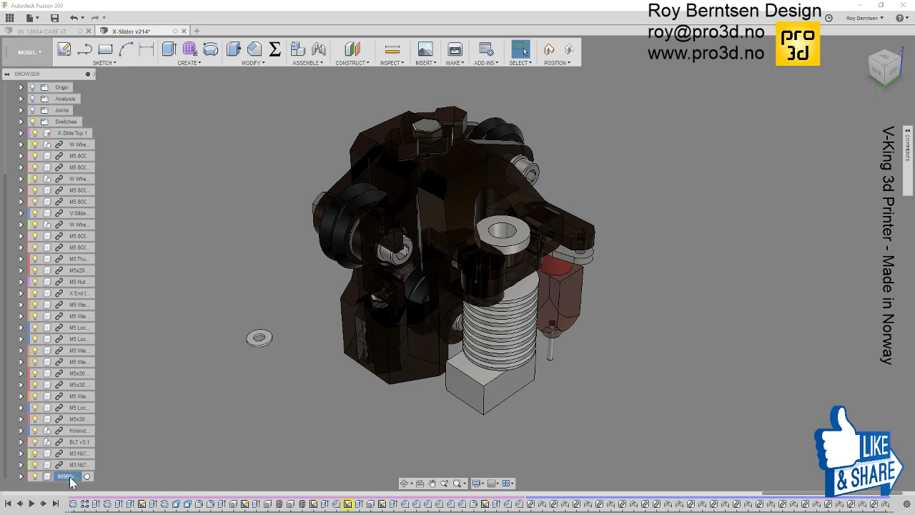
double_click(70, 476)
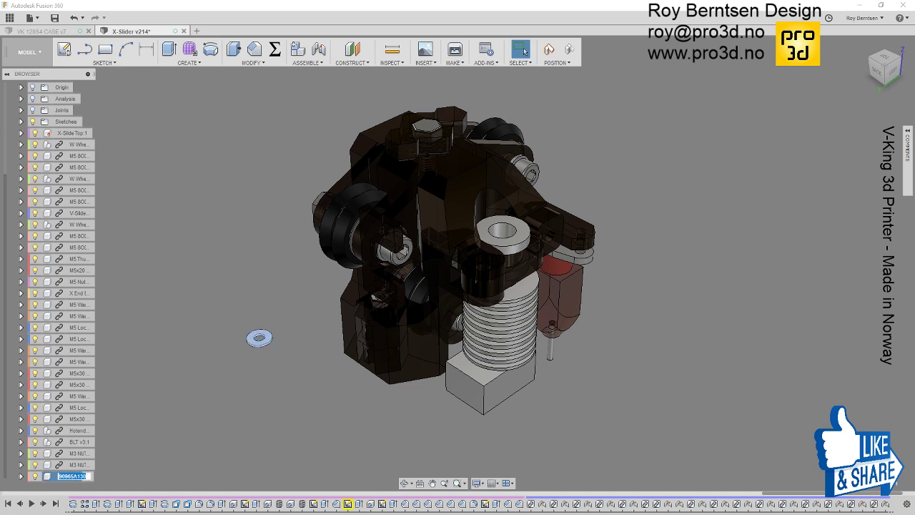
text(M3 WASHER 316)
key(Return)
- Save a copy of the washer as M3 WASHER 316 in Parts › Hardware without the X-Slider prefix
right_click(70, 478)
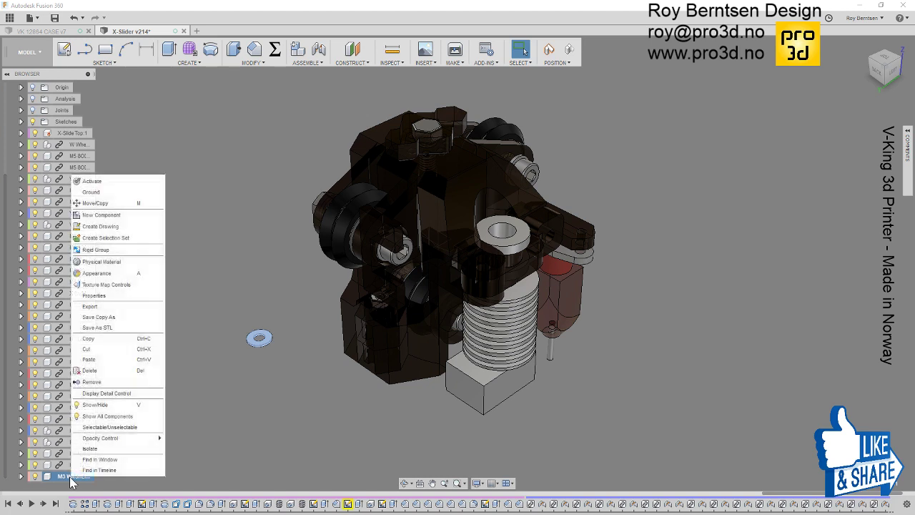
click(107, 319)
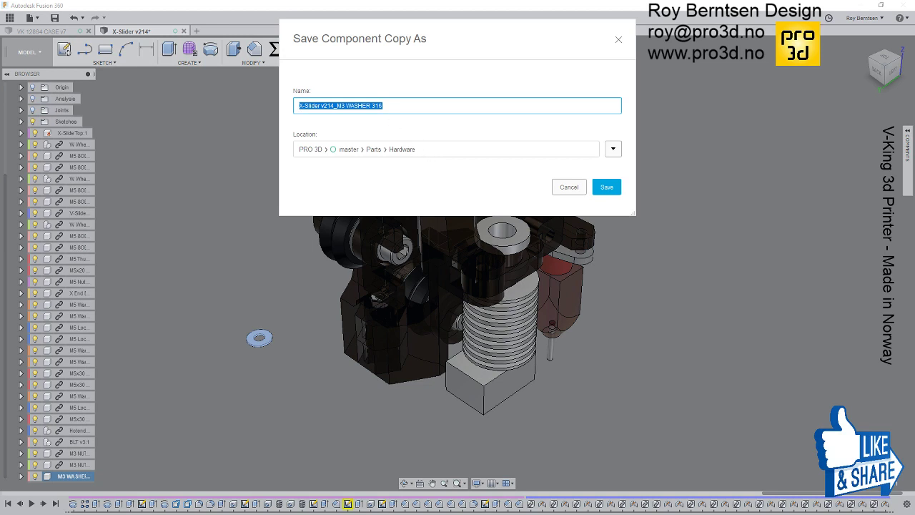
key(End)
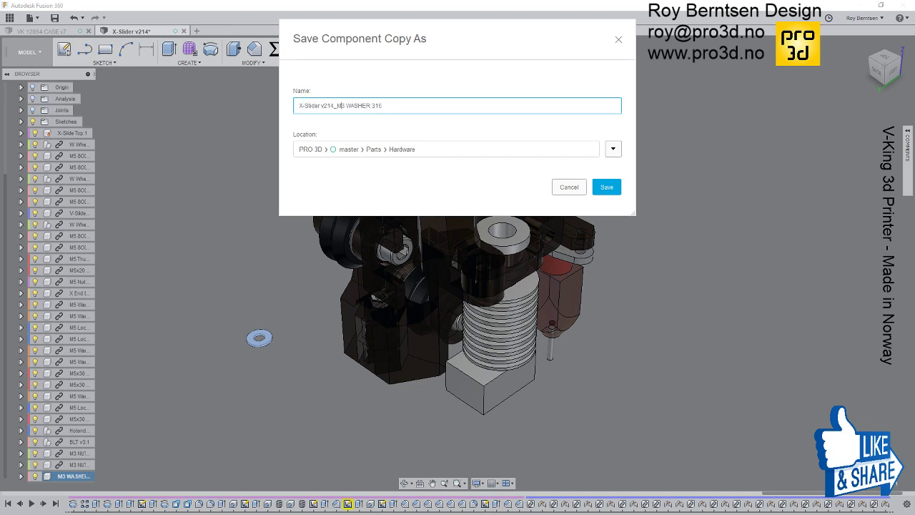
key(Left)
key(Left)
key(Left)
key(Left)
key(Left)
key(Left)
key(Left)
key(Left)
key(Left)
key(Left)
key(Left)
key(Left)
key(Left)
key(BackSpace)
key(BackSpace)
key(BackSpace)
key(BackSpace)
key(BackSpace)
key(BackSpace)
key(BackSpace)
key(BackSpace)
key(BackSpace)
key(BackSpace)
key(BackSpace)
key(BackSpace)
key(BackSpace)
key(BackSpace)
click(605, 187)
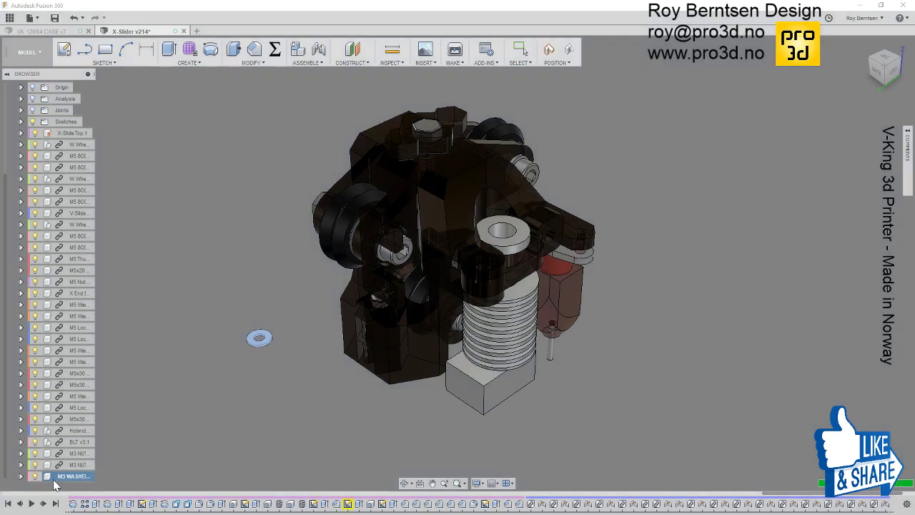
- Remove the loose M3 WASHER 316 component from X-Slider, confirming the deletion warning
right_click(50, 483)
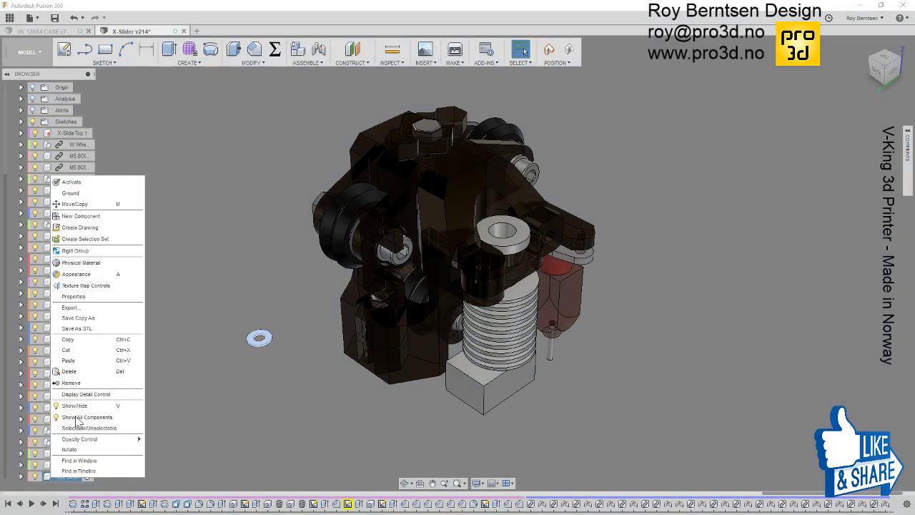
click(74, 374)
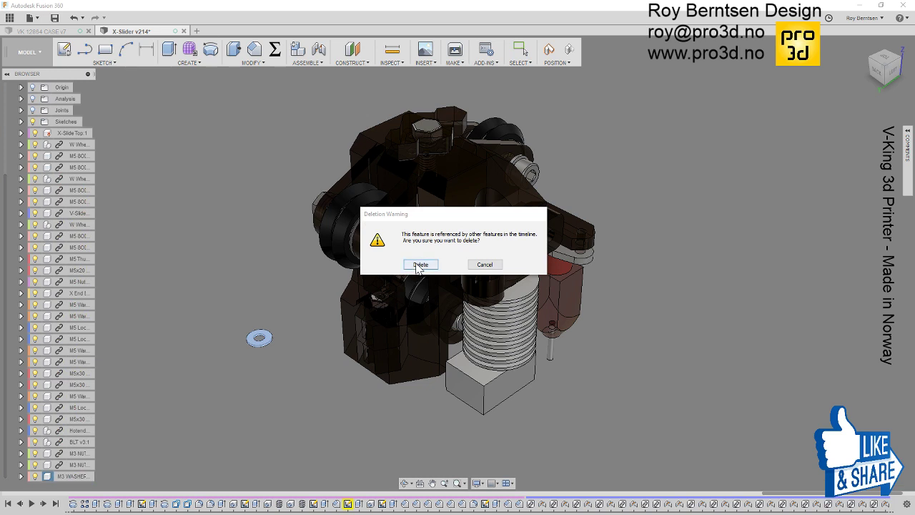
click(485, 264)
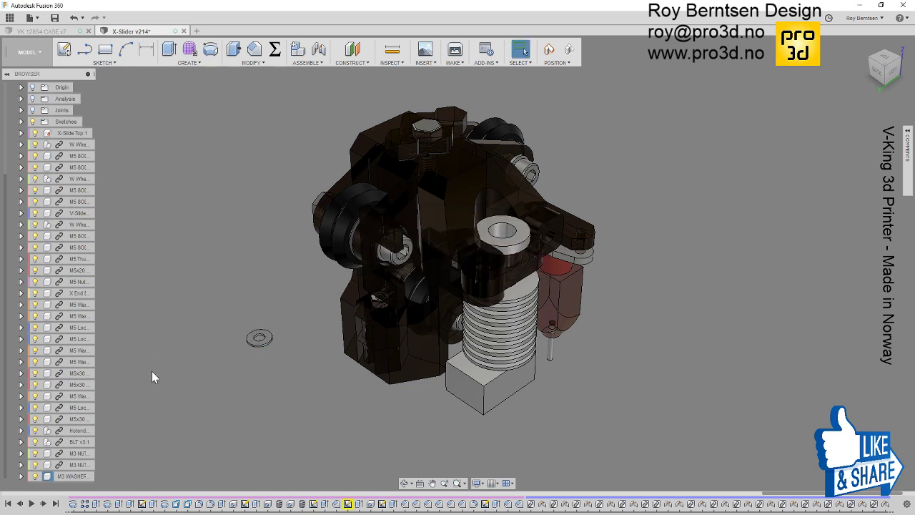
click(63, 476)
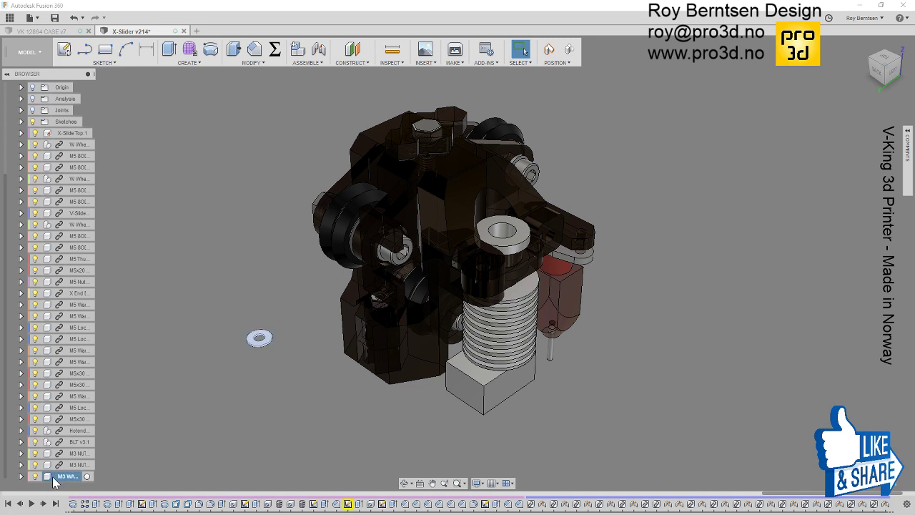
right_click(62, 476)
click(85, 383)
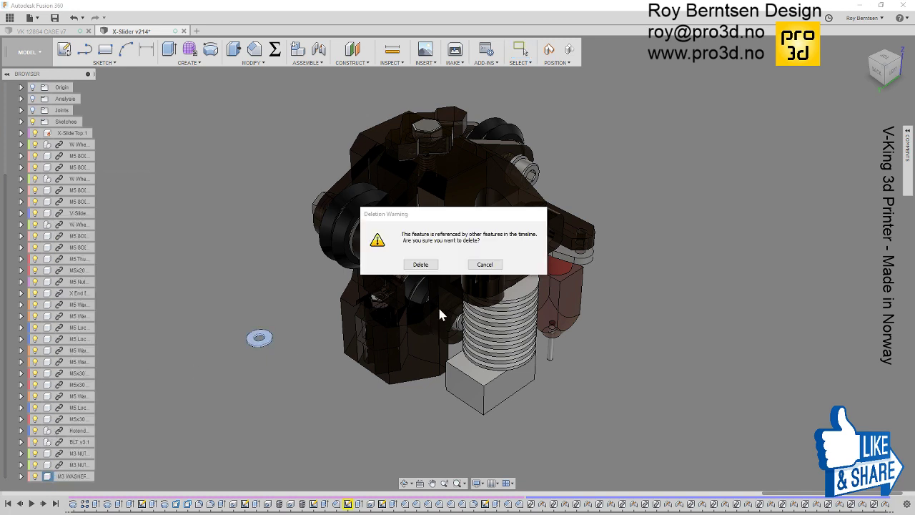
click(423, 266)
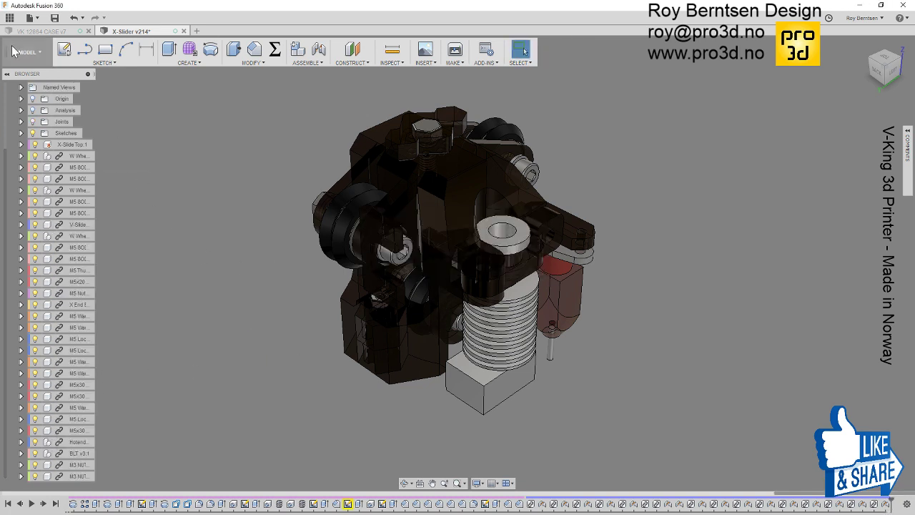
- Reinsert the saved M3 WASHER 316 from the Data Panel and move it 55 mm along Y
click(10, 18)
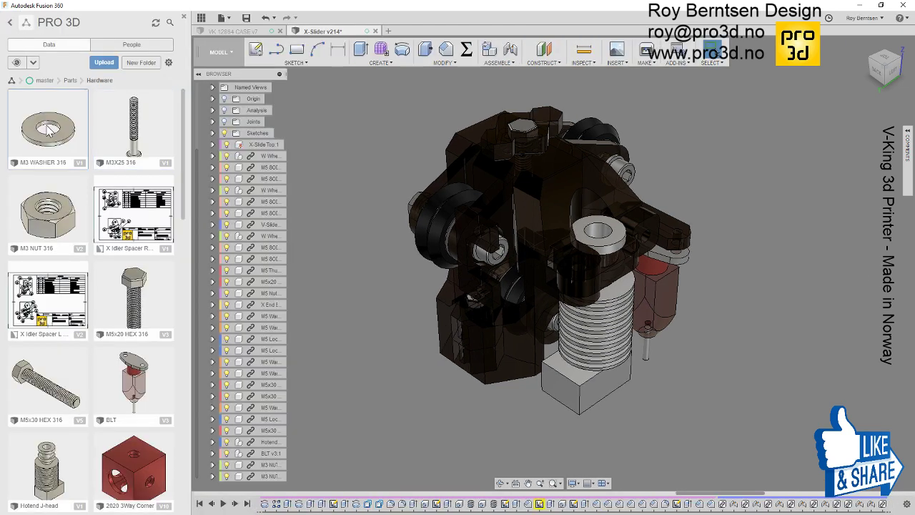
right_click(48, 128)
click(71, 141)
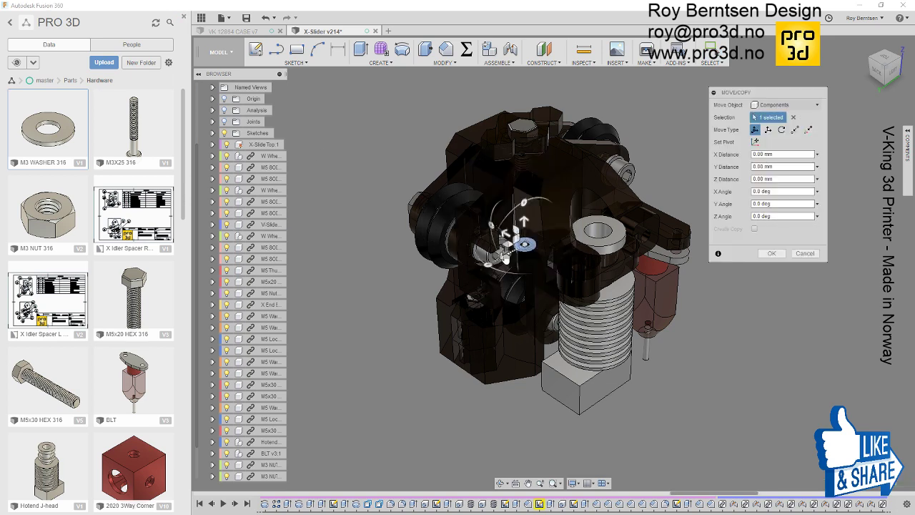
drag(502, 256, 361, 334)
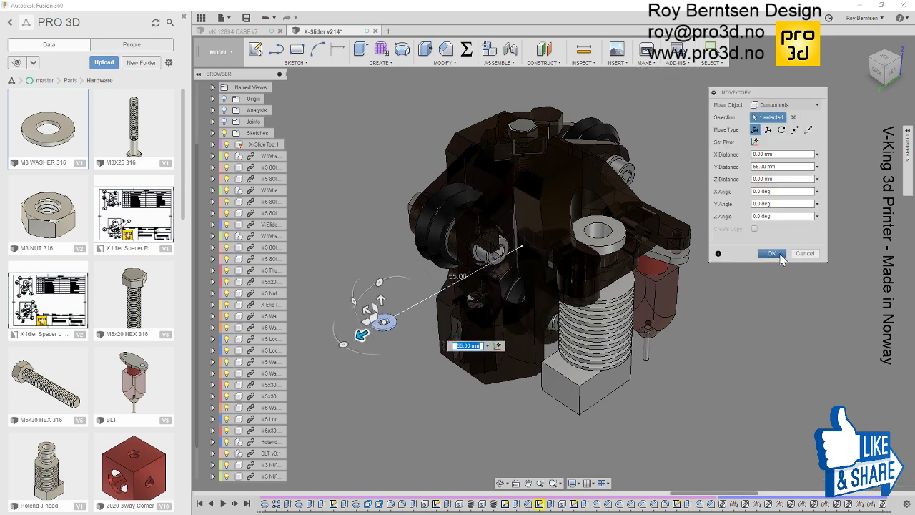
click(772, 254)
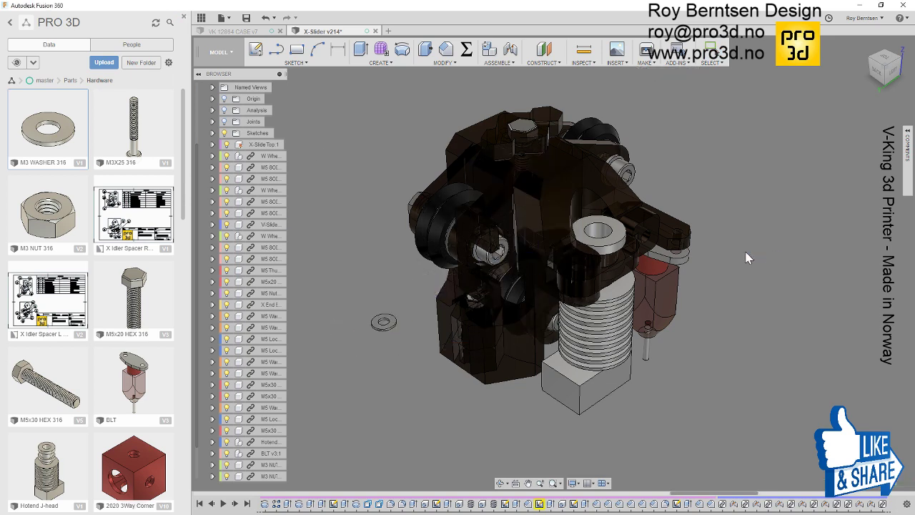
click(184, 18)
- Rigidly joint the washer's centre to the hole under the slider's lower block
scroll(321, 325, up, 3)
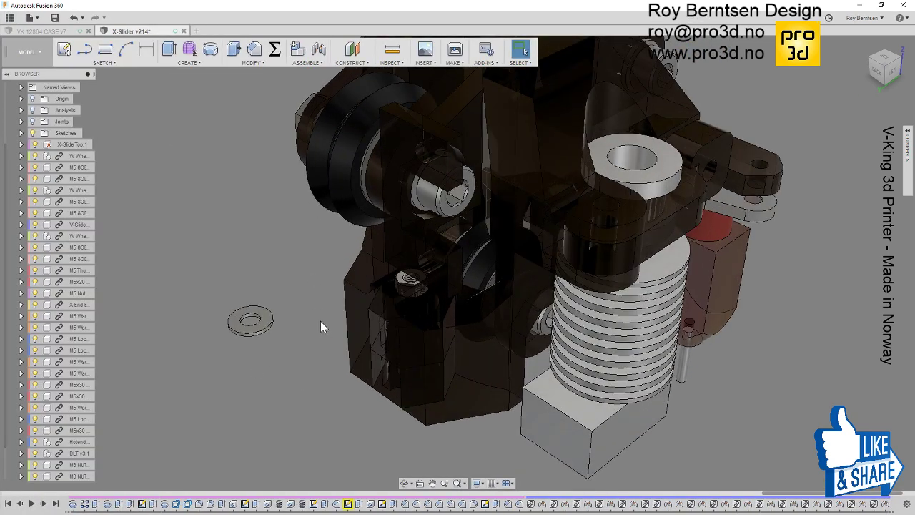
scroll(320, 326, up, 2)
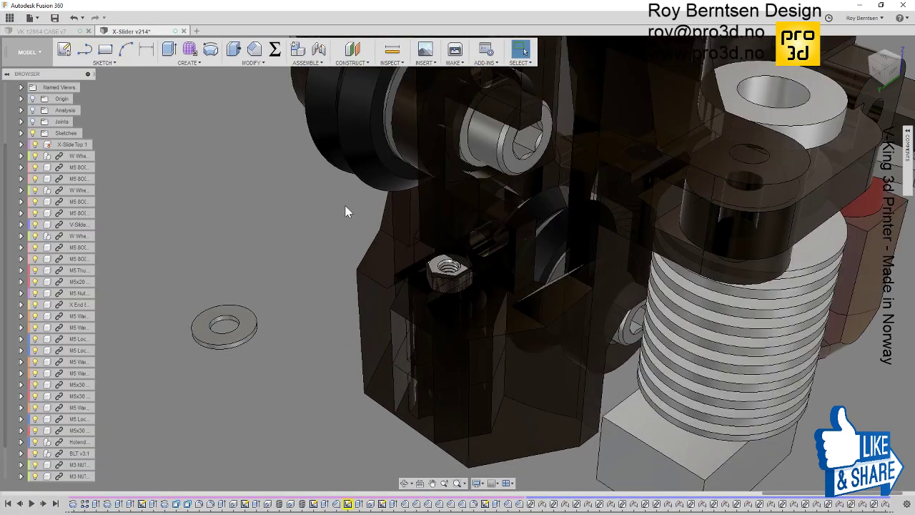
click(319, 54)
scroll(272, 324, down, 2)
scroll(265, 338, up, 3)
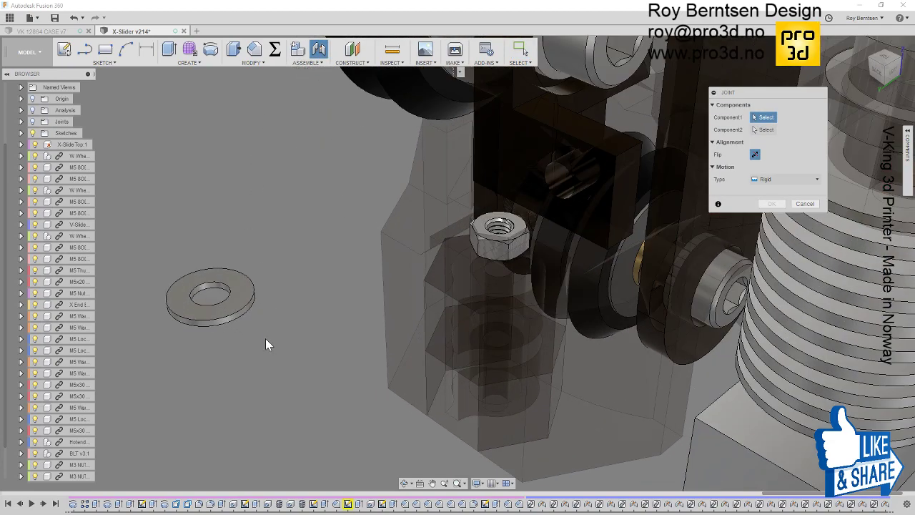
click(249, 303)
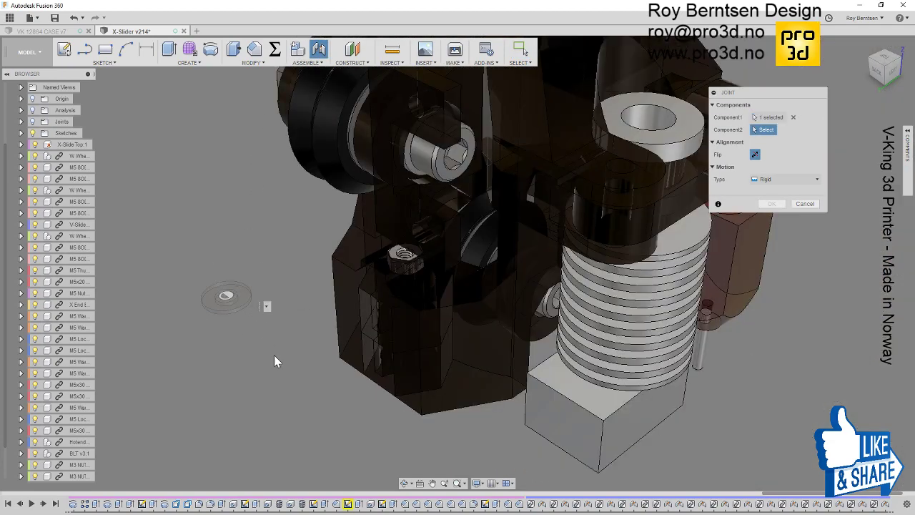
scroll(274, 354, down, 2)
shift+middle_drag(274, 355, 293, 158)
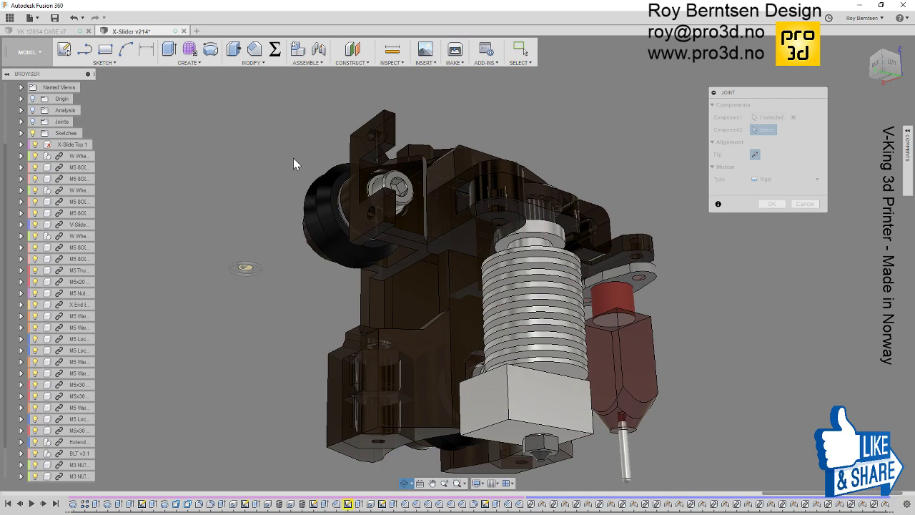
scroll(390, 407, up, 3)
scroll(333, 325, up, 2)
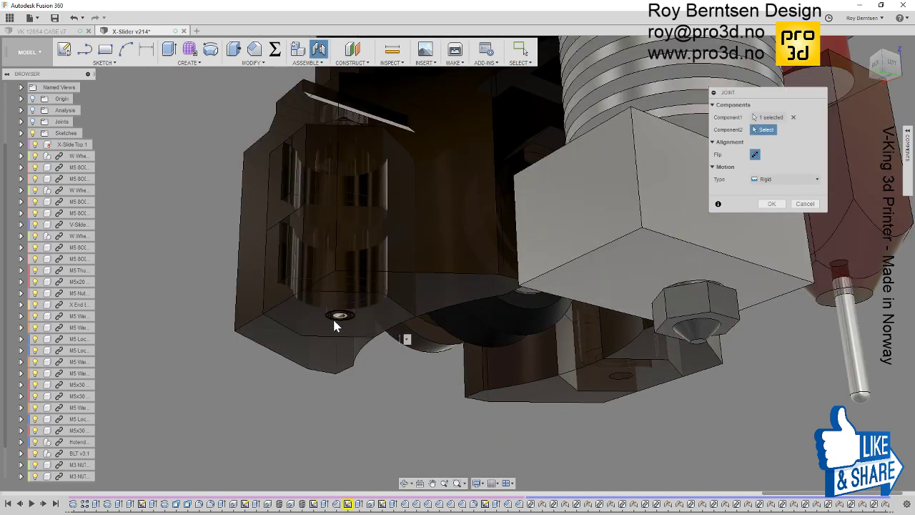
click(334, 325)
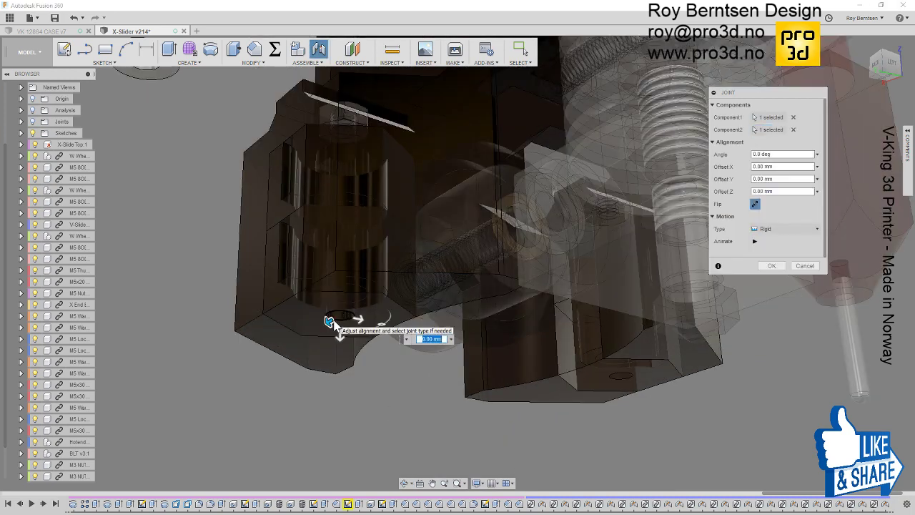
click(772, 265)
scroll(393, 392, down, 2)
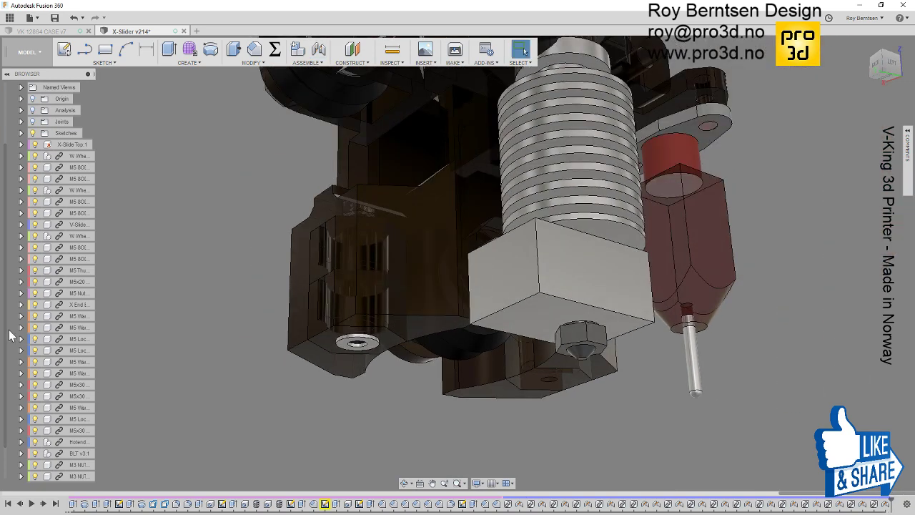
- Copy and paste the jointed M3 washer, sliding the copy 19 mm to the left
scroll(10, 335, down, 1)
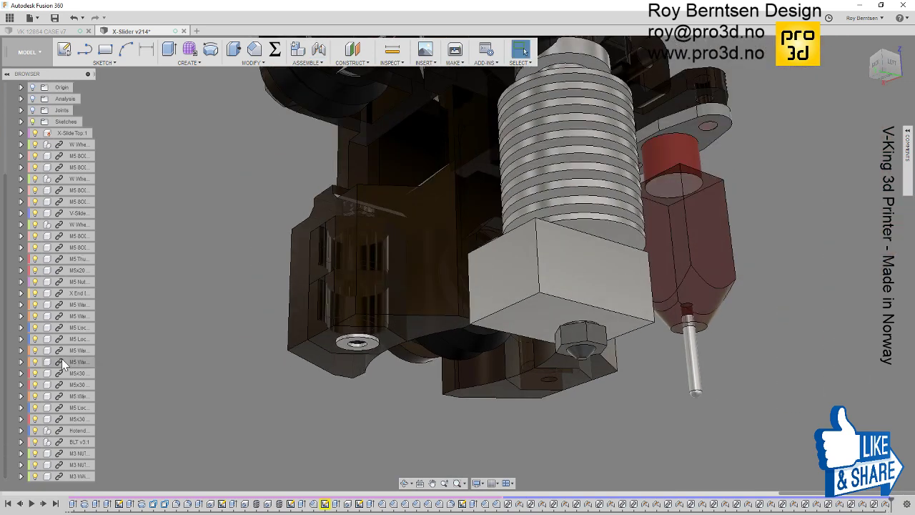
click(53, 476)
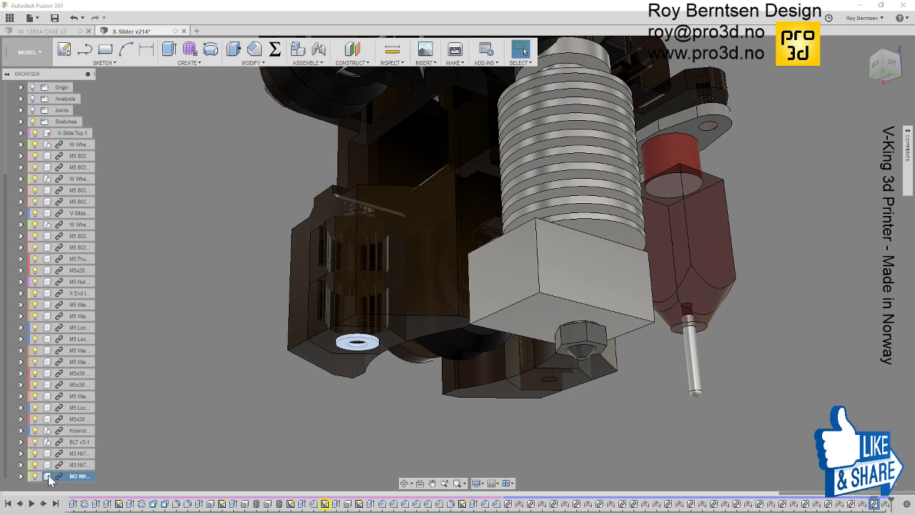
right_click(49, 479)
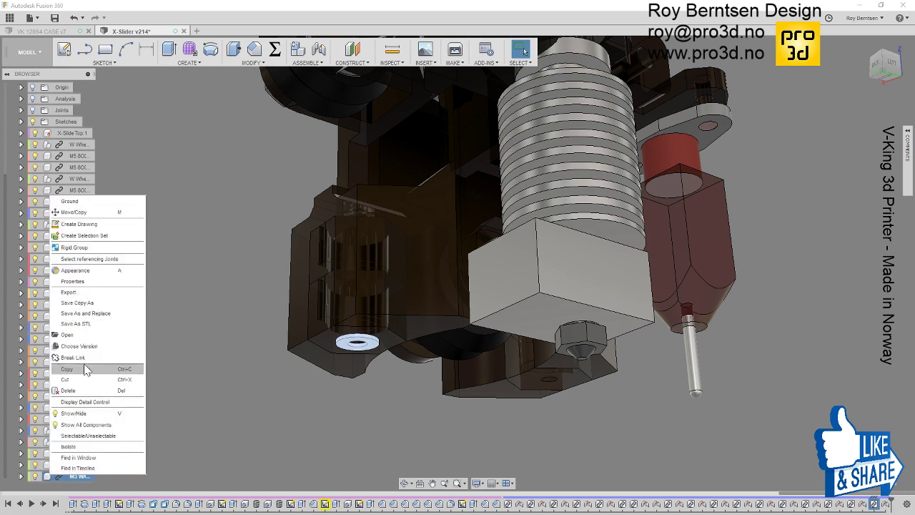
click(84, 369)
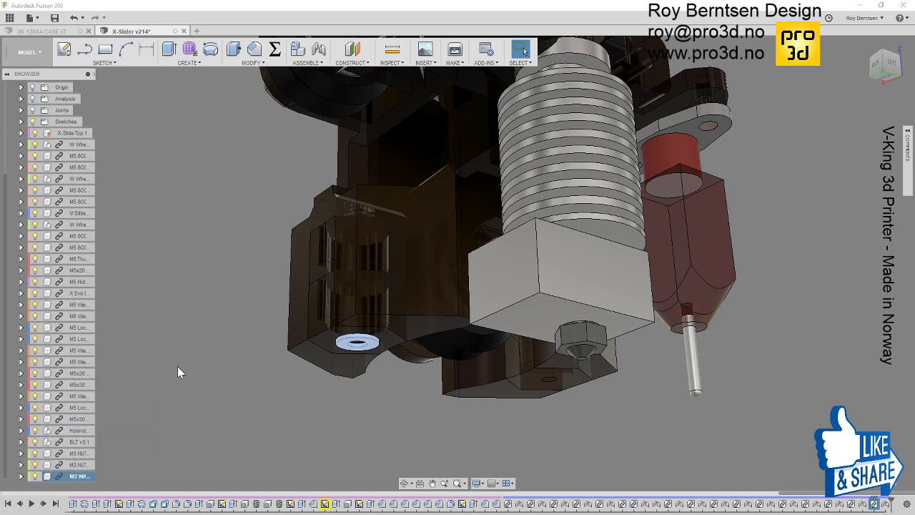
click(177, 365)
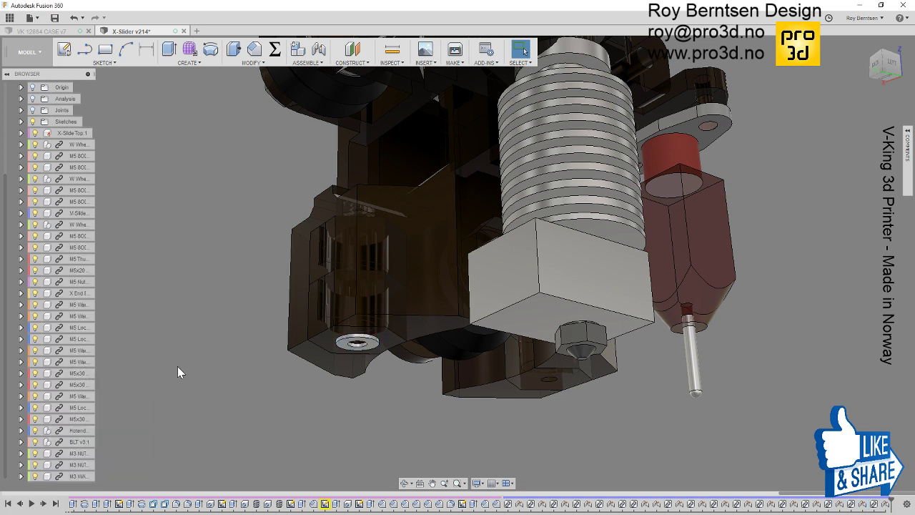
key(ctrl+v)
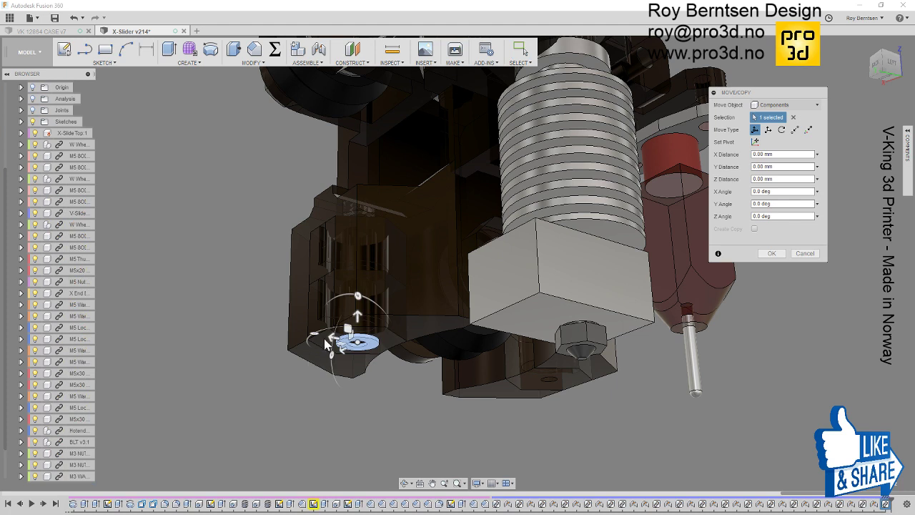
drag(325, 344, 207, 350)
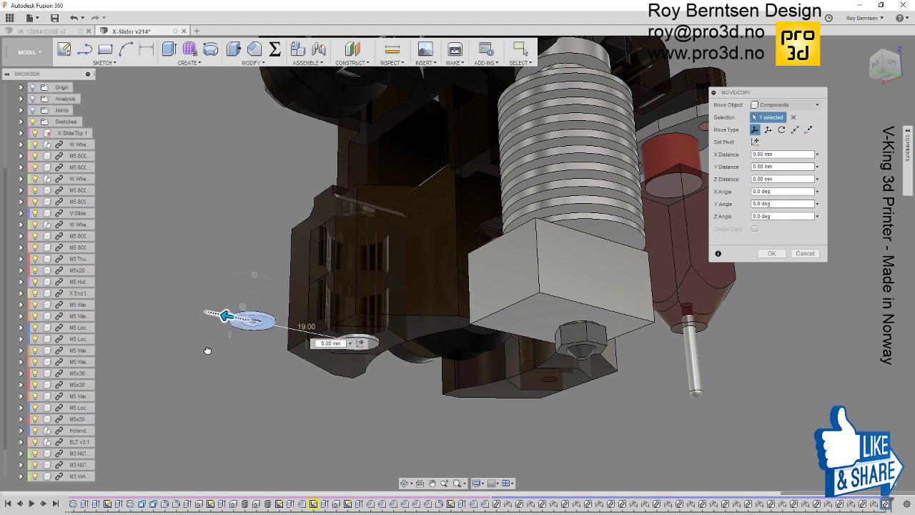
click(771, 253)
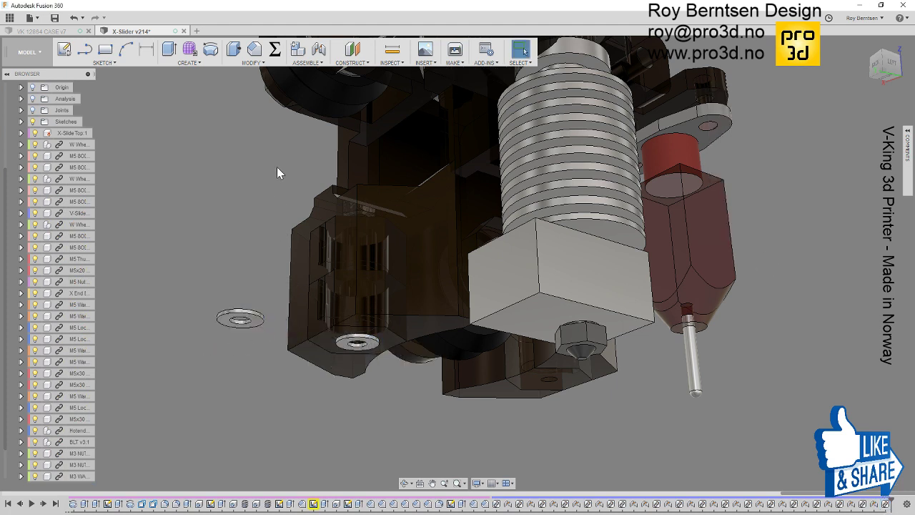
- Rigidly joint the washer copy into another hole on the carriage underside
click(319, 49)
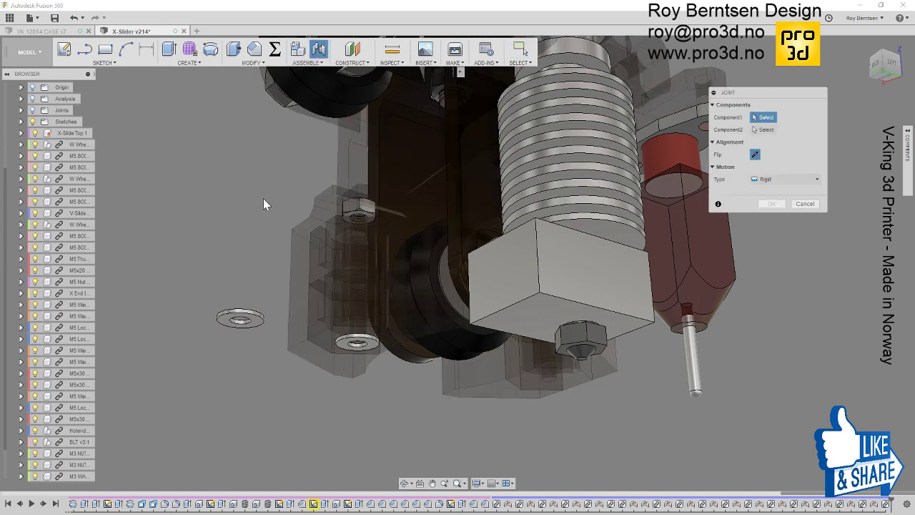
click(261, 317)
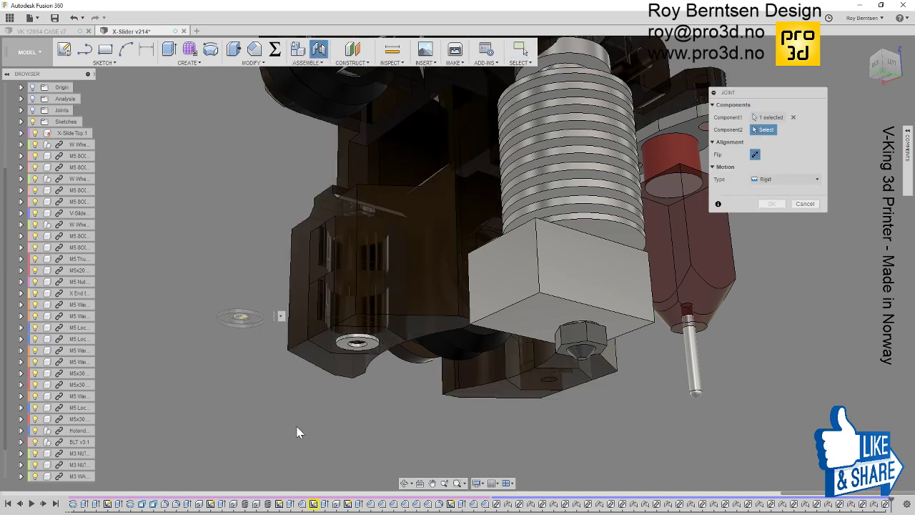
shift+middle_drag(540, 436, 547, 408)
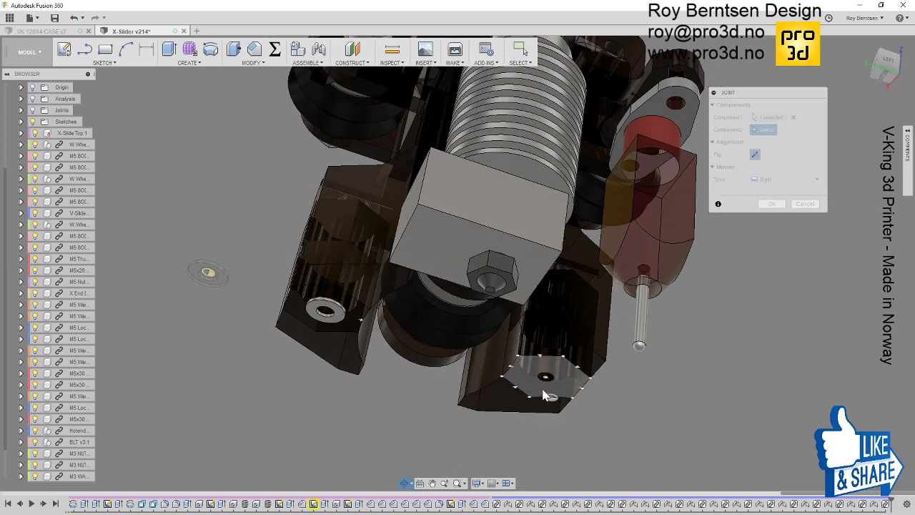
click(545, 376)
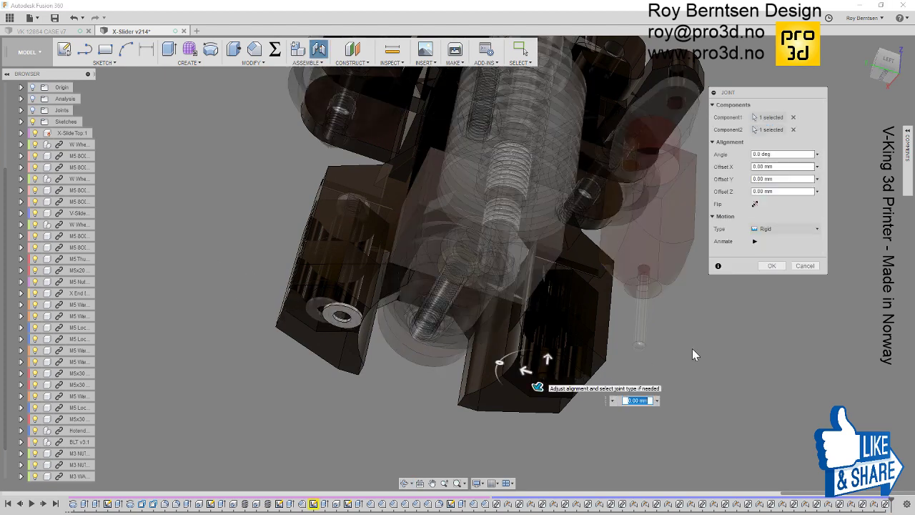
click(766, 265)
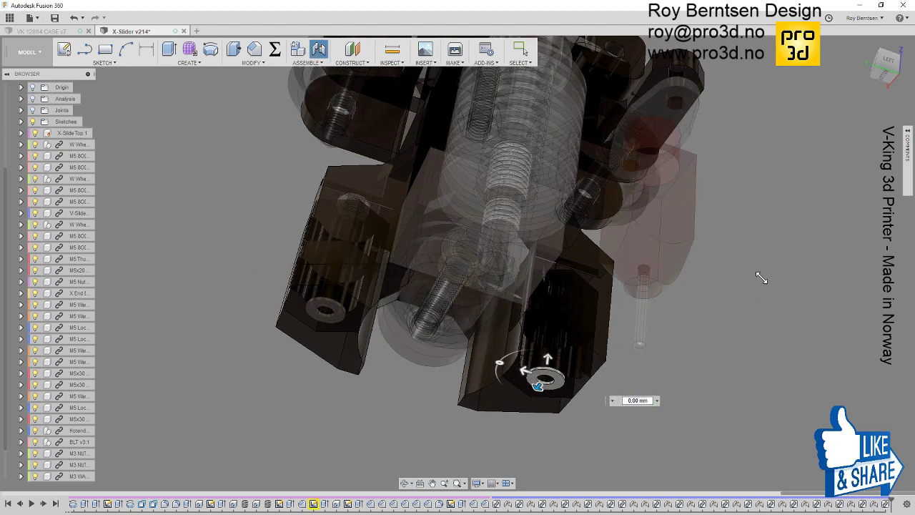
- Insert the M3X25 316 screw from the Hardware parts and move it 55 mm along Y
click(862, 45)
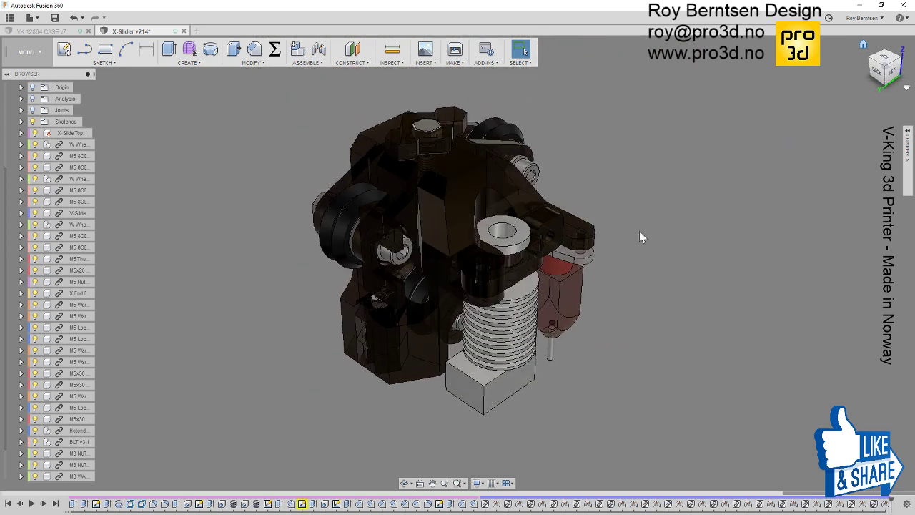
scroll(407, 341, up, 2)
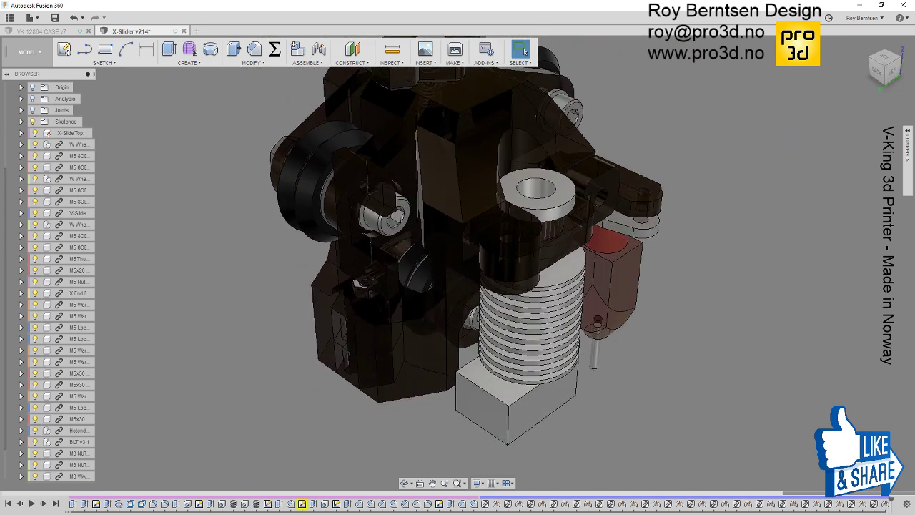
click(9, 17)
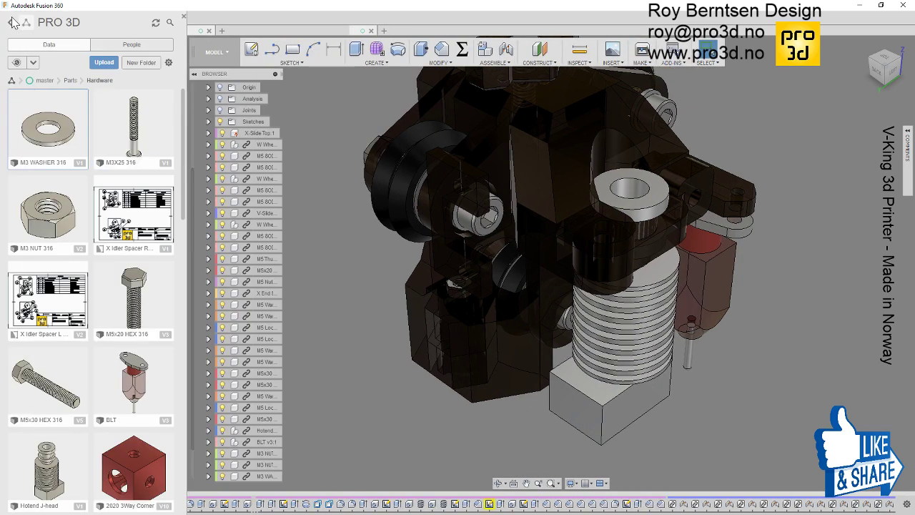
right_click(130, 123)
click(151, 138)
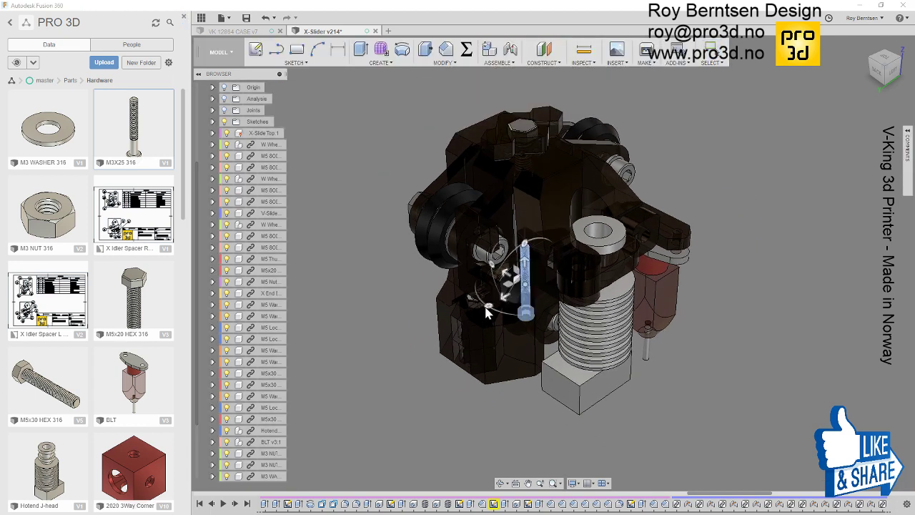
drag(485, 311, 366, 376)
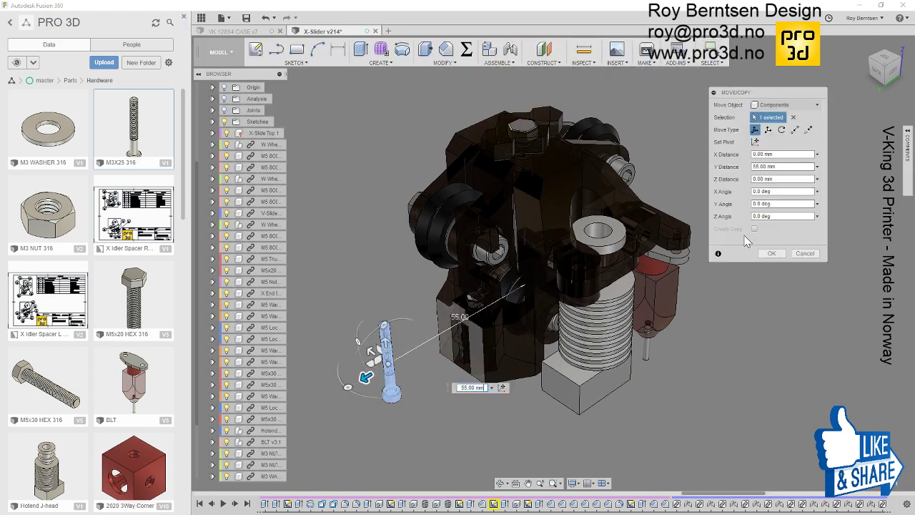
click(771, 253)
click(509, 49)
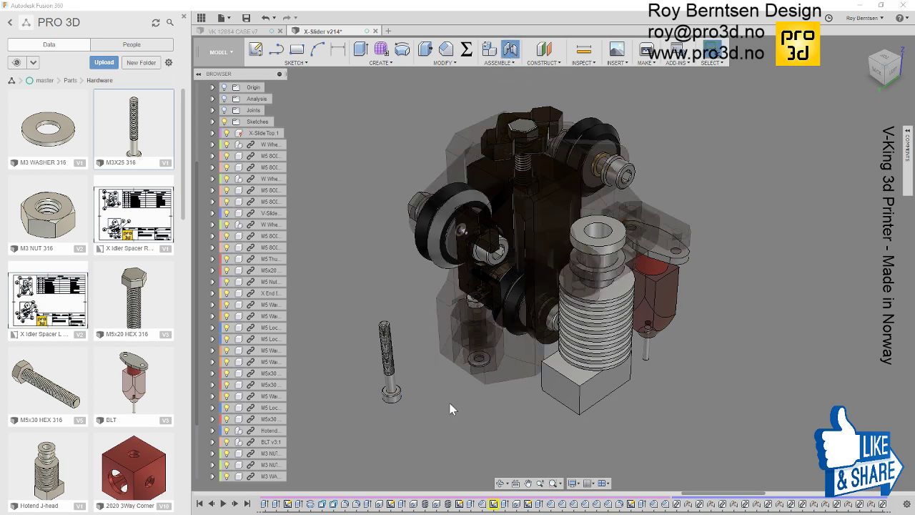
- Rigidly joint the M3X25 screw into the washer on the carriage underside
scroll(429, 418, up, 3)
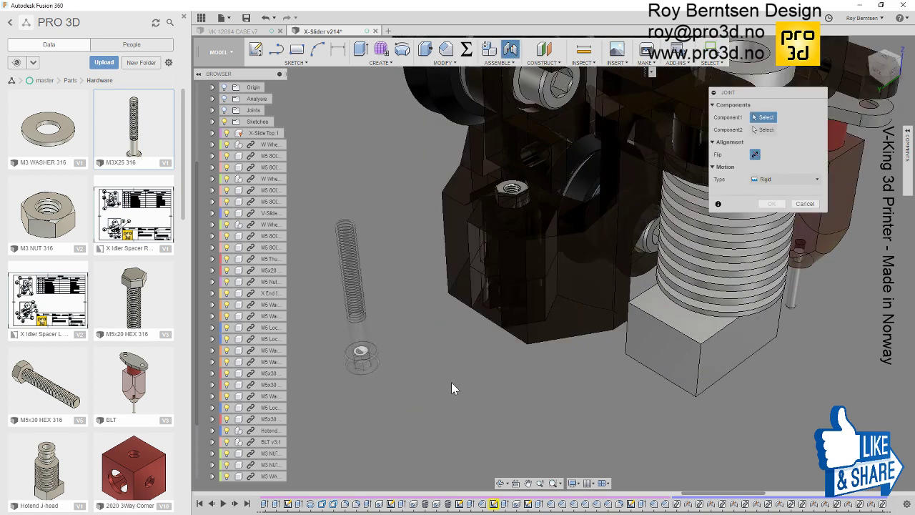
click(361, 350)
shift+middle_drag(361, 350, 500, 379)
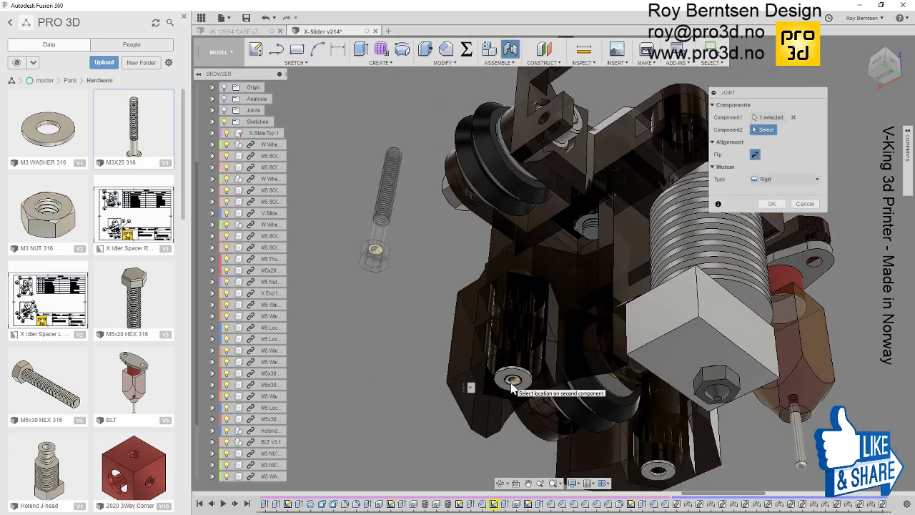
click(512, 385)
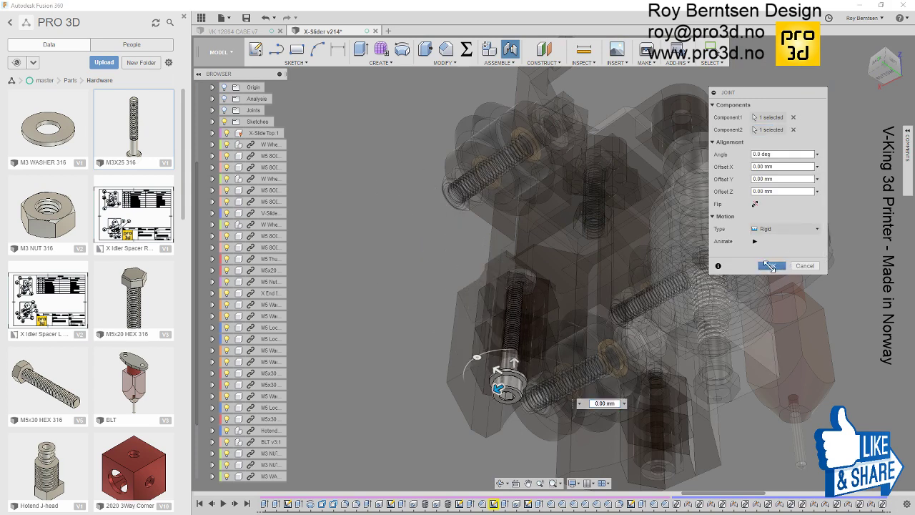
click(769, 265)
- Shift the M3X25 screw 24 mm along Y for its second position
scroll(263, 387, down, 1)
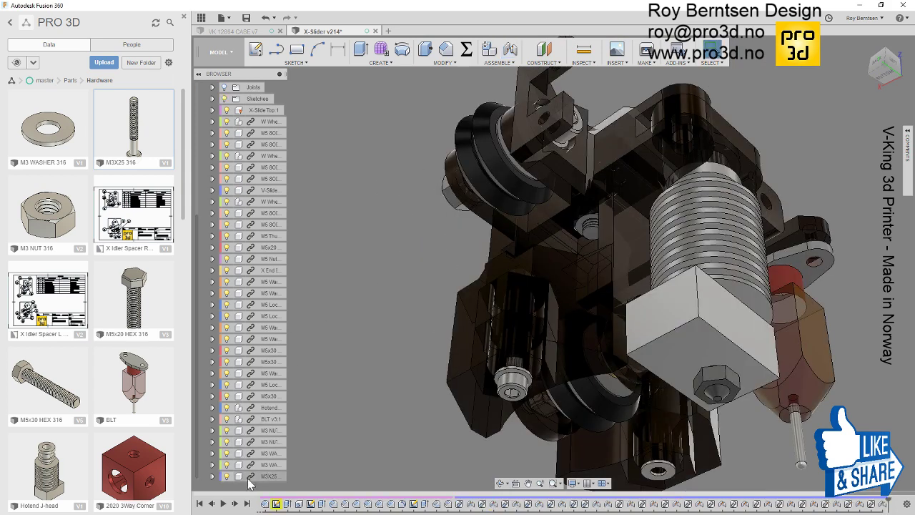
click(239, 478)
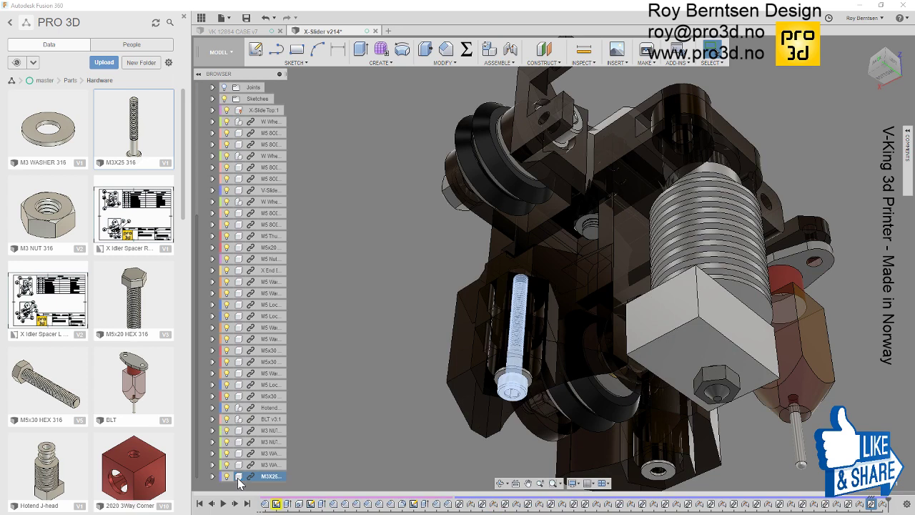
key(m)
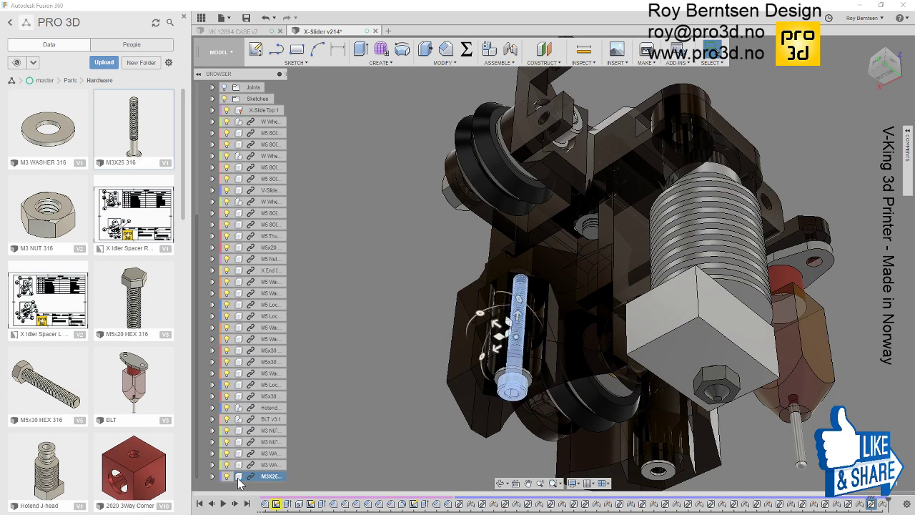
drag(497, 323, 398, 259)
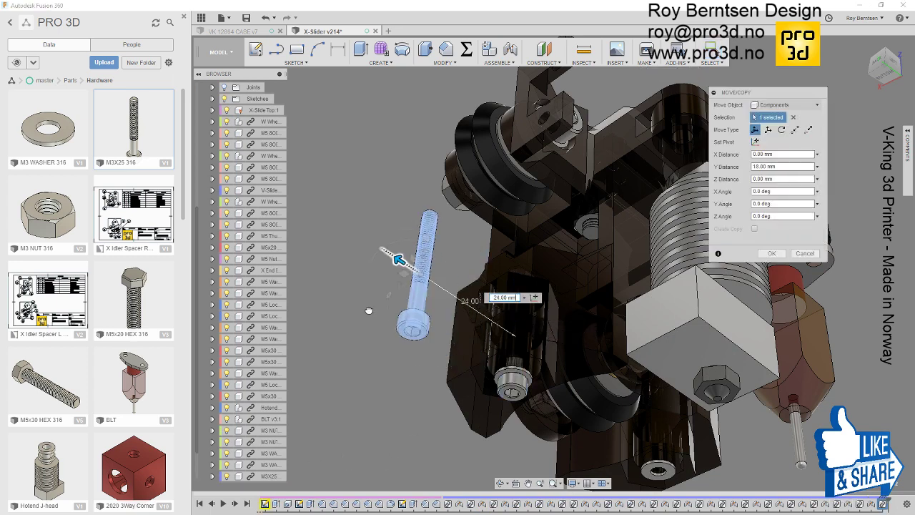
click(771, 253)
shift+middle_drag(809, 208, 811, 242)
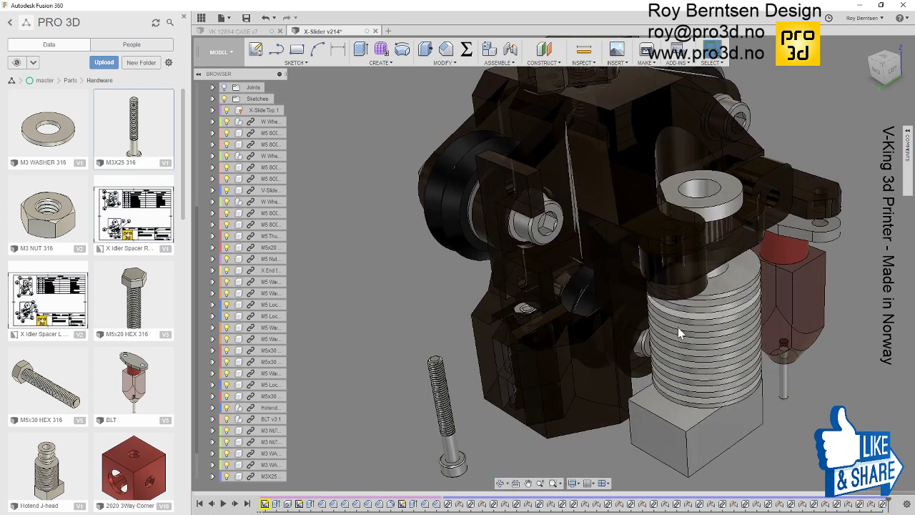
- Rigidly joint the second M3x25 screw into the other washer, then close the Data Panel
key(j)
scroll(467, 468, up, 3)
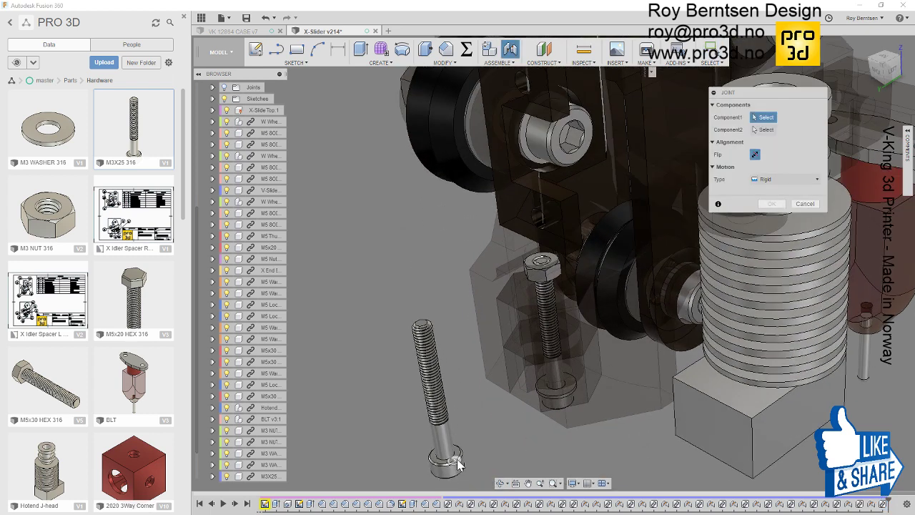
click(460, 454)
scroll(461, 454, down, 4)
shift+middle_drag(335, 363, 704, 370)
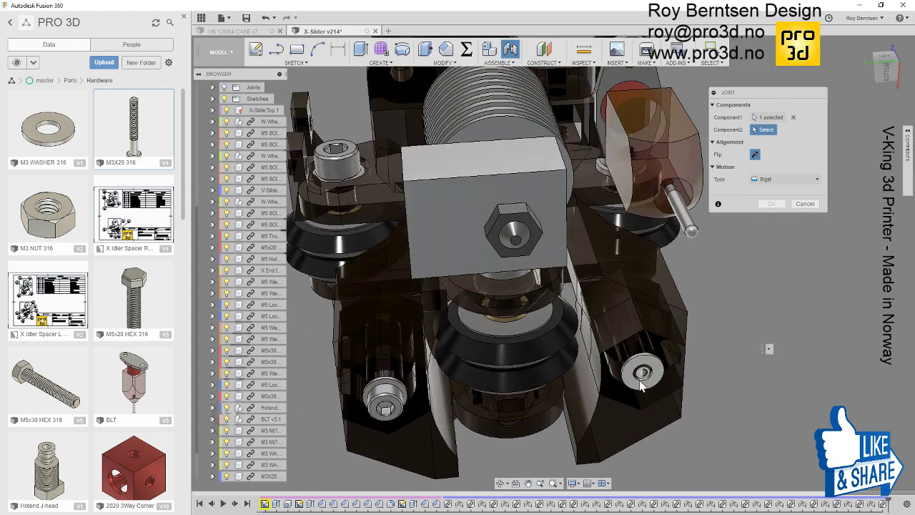
click(644, 370)
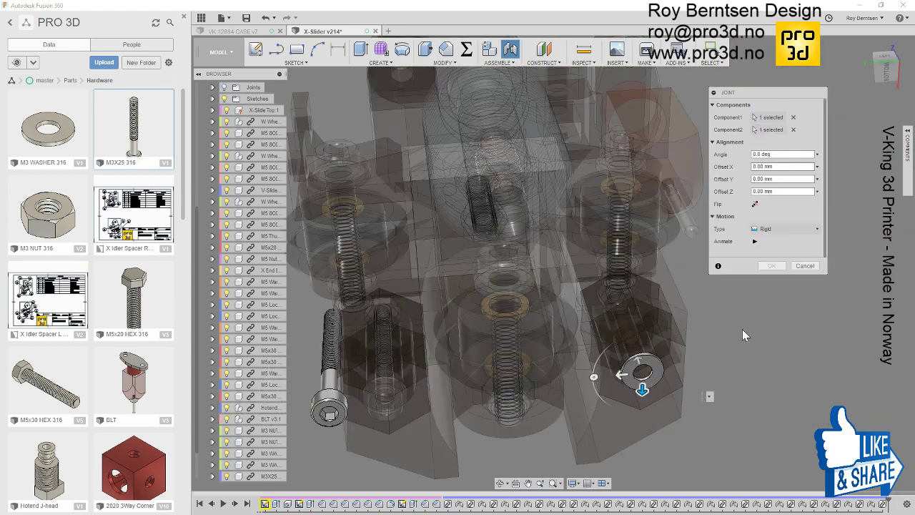
click(770, 265)
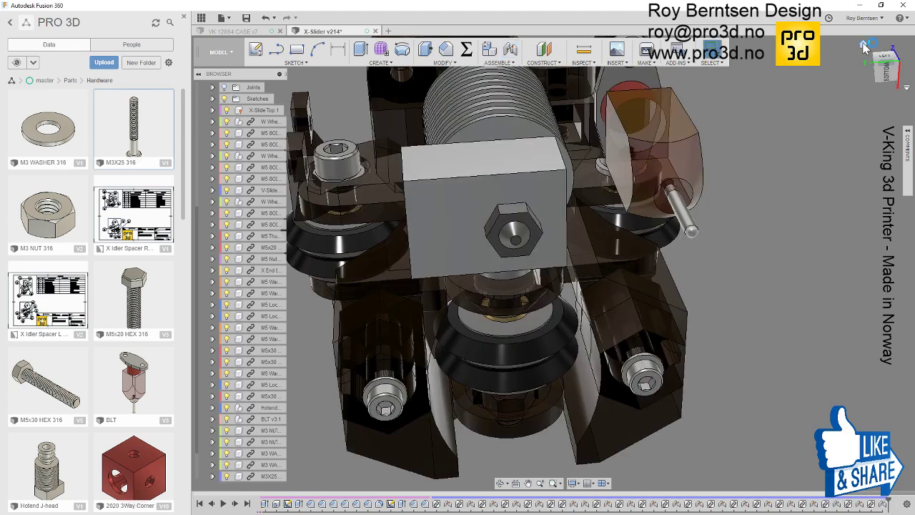
click(863, 46)
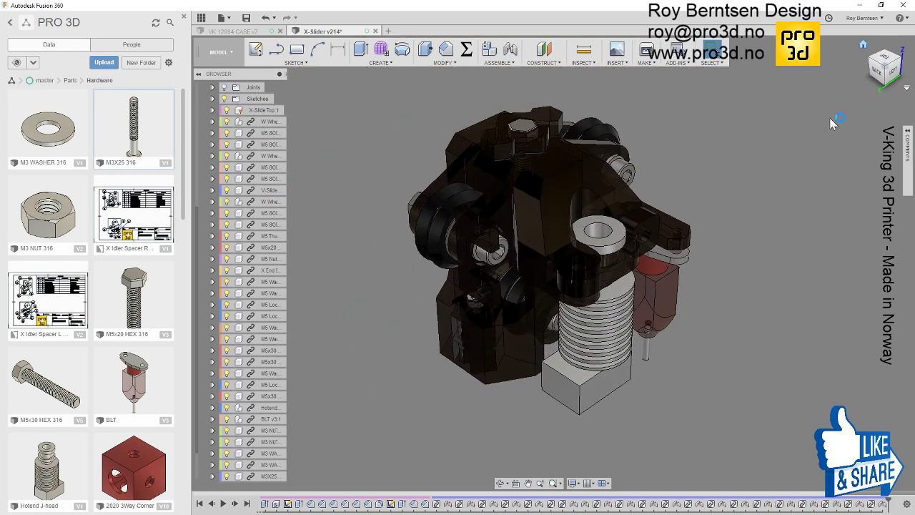
click(184, 17)
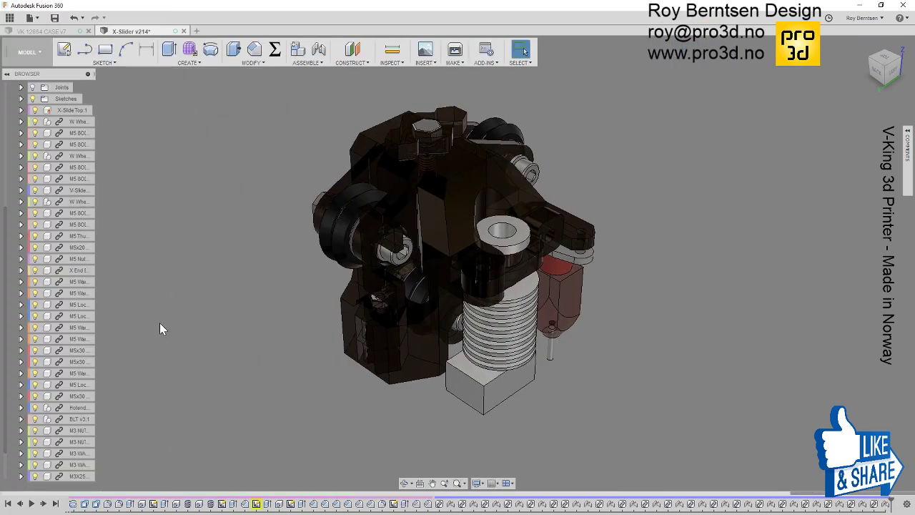